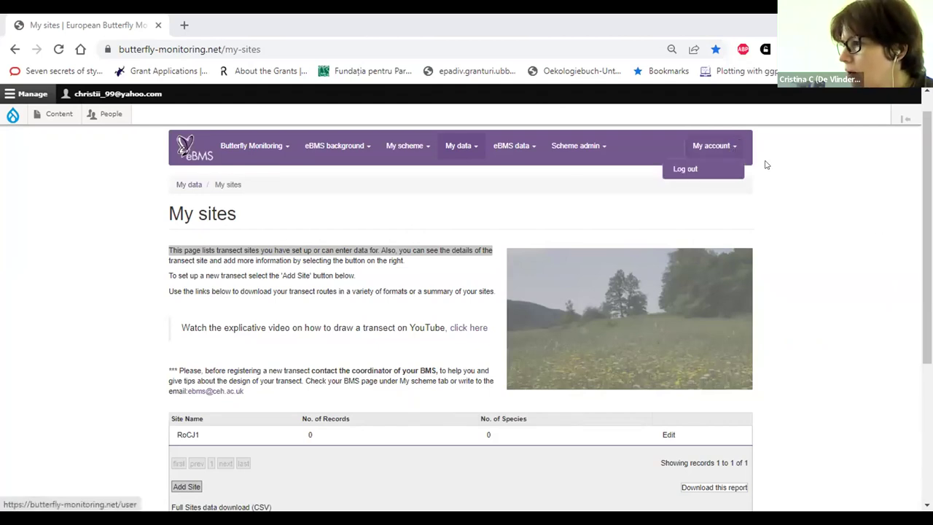
Step: Open the logged-in account's profile page to view its scheme membership, species list preference and training status
mouse_move(737, 142)
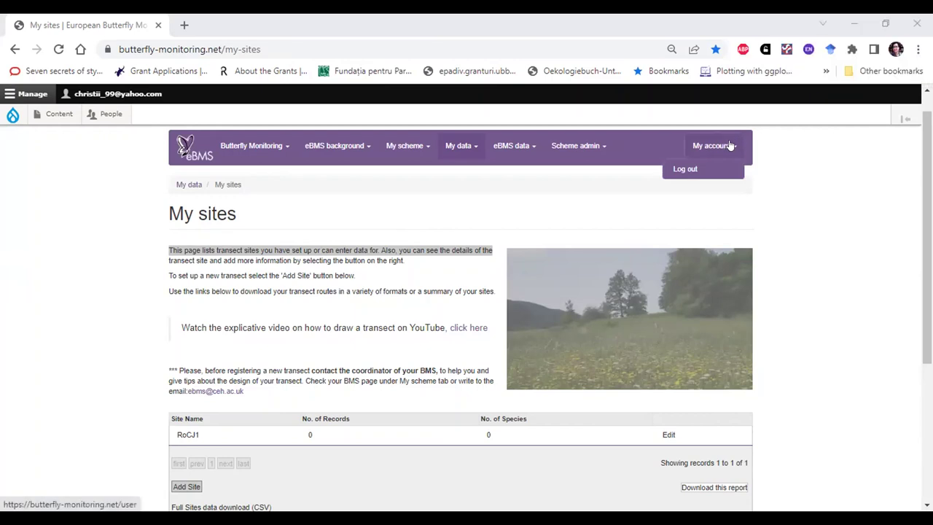
click(733, 148)
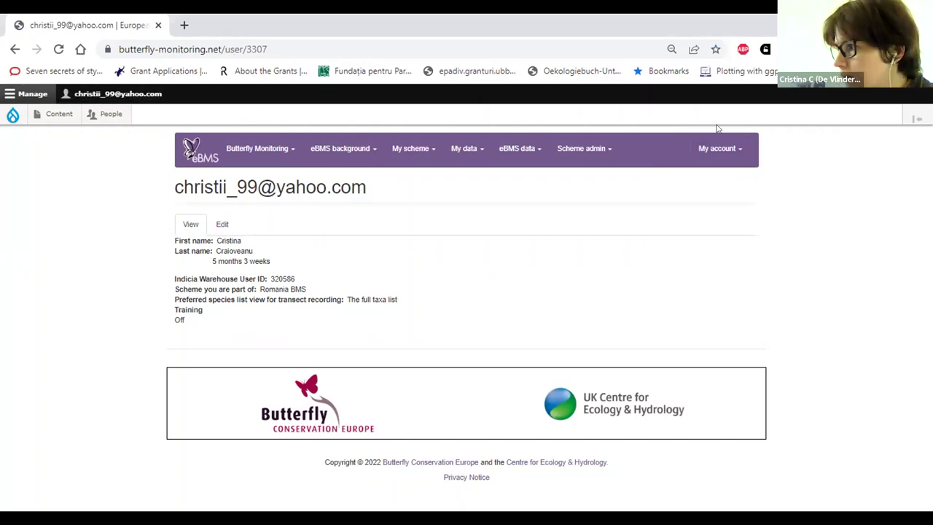
click(29, 94)
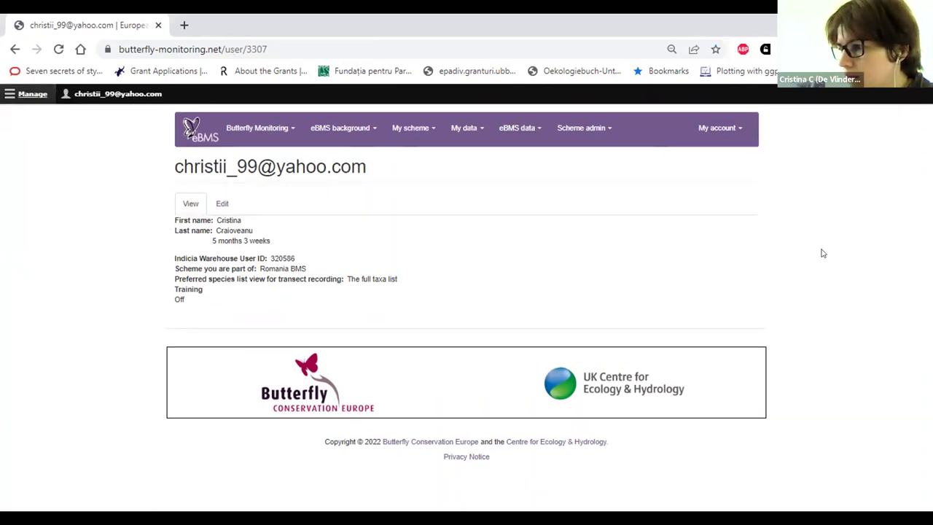
drag(823, 255, 826, 304)
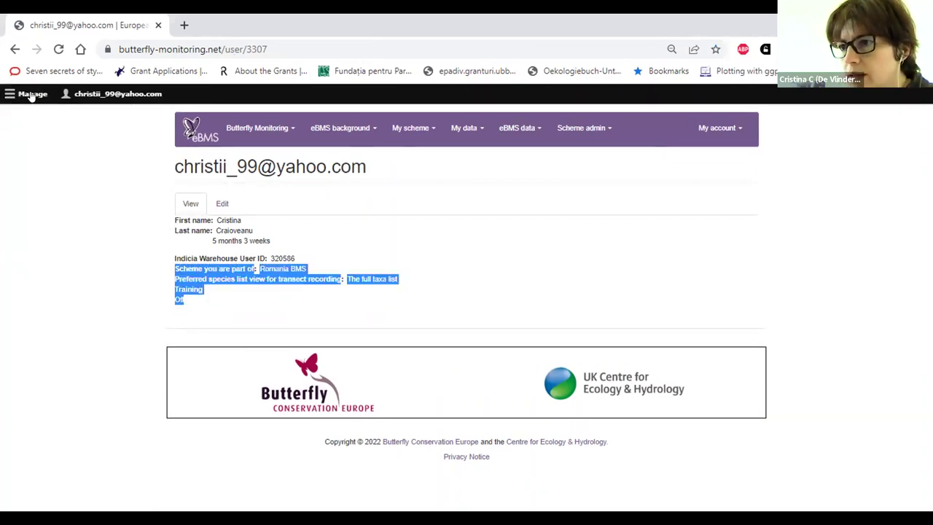
click(91, 94)
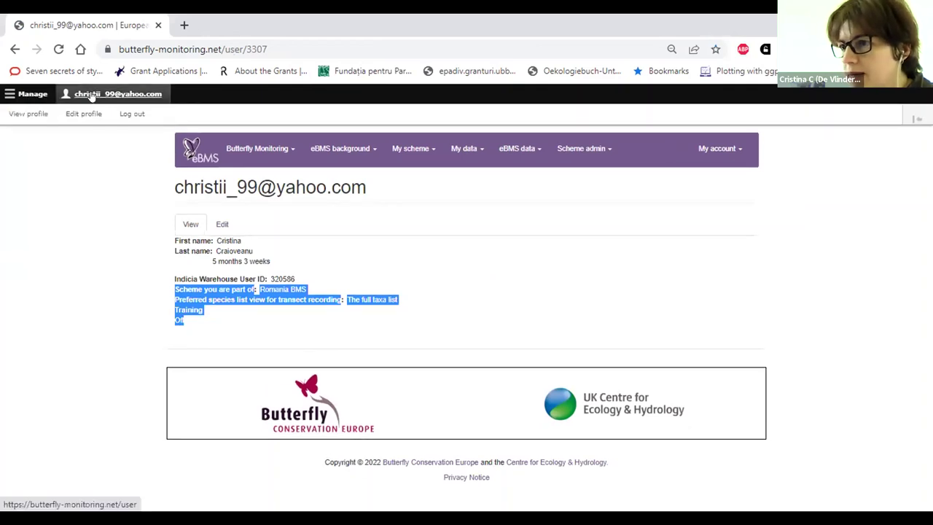
click(16, 114)
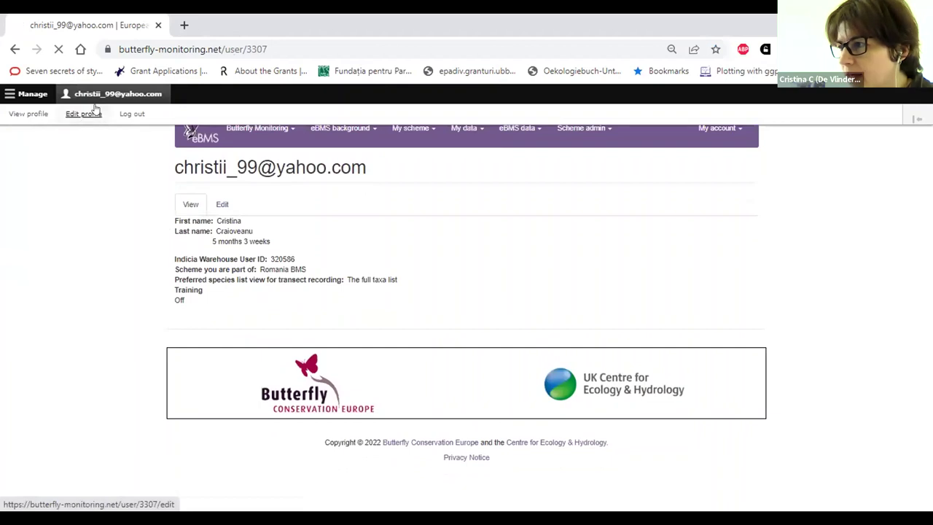
Step: Open the account's profile for editing and review its login, status and role fields
click(84, 113)
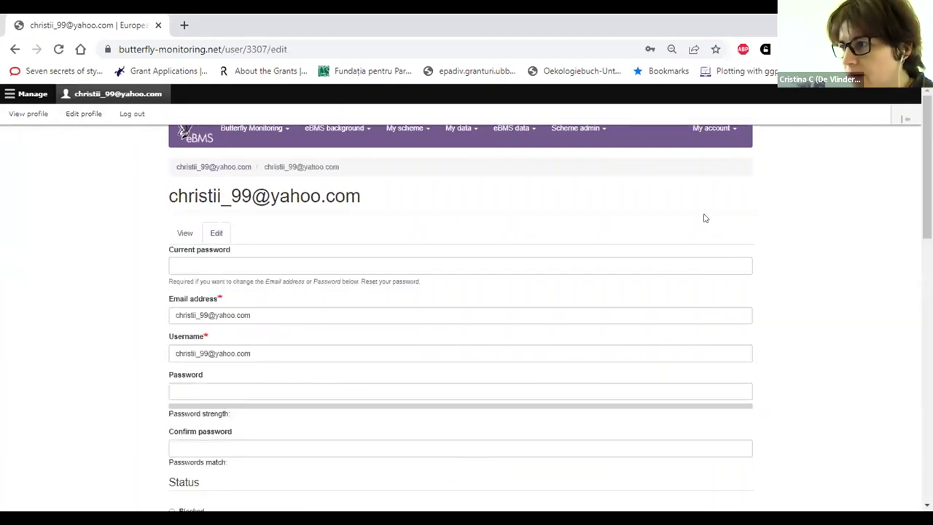
scroll(919, 146, down, 1)
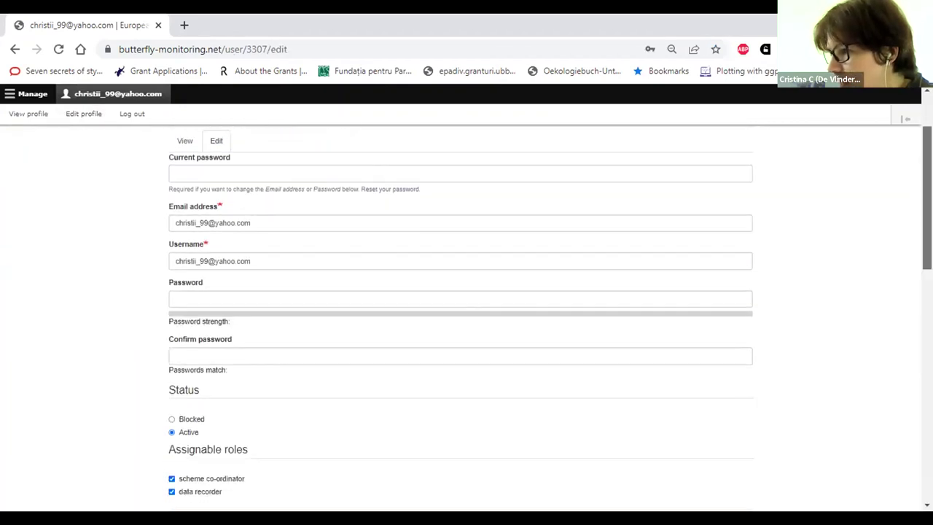
scroll(919, 145, up, 1)
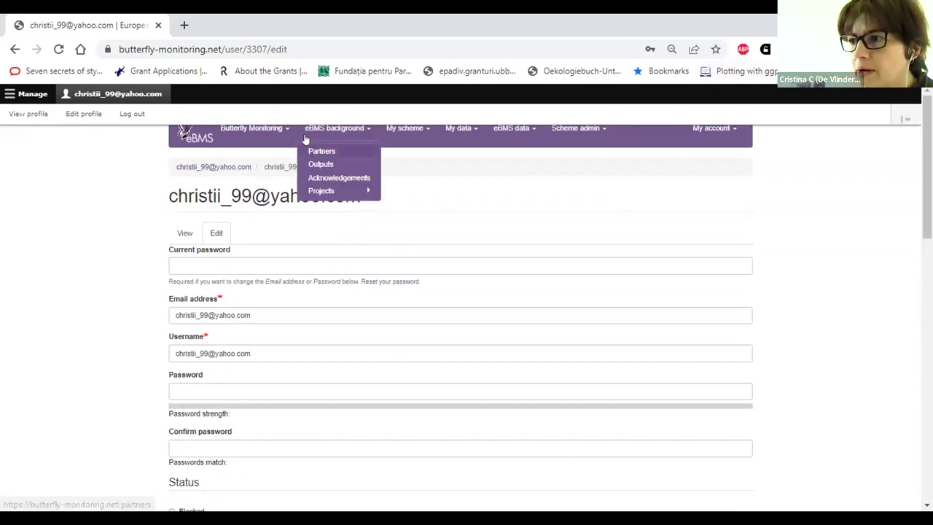
mouse_move(252, 127)
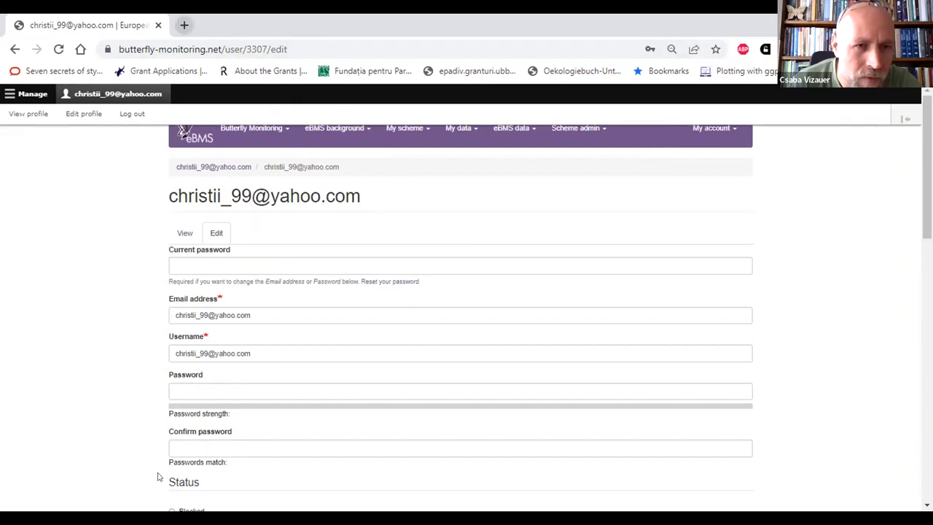
Step: Search Google in a new tab for "butterfly monitoring.ro" and open the Romanian version of the eBMS site
key(ctrl+t)
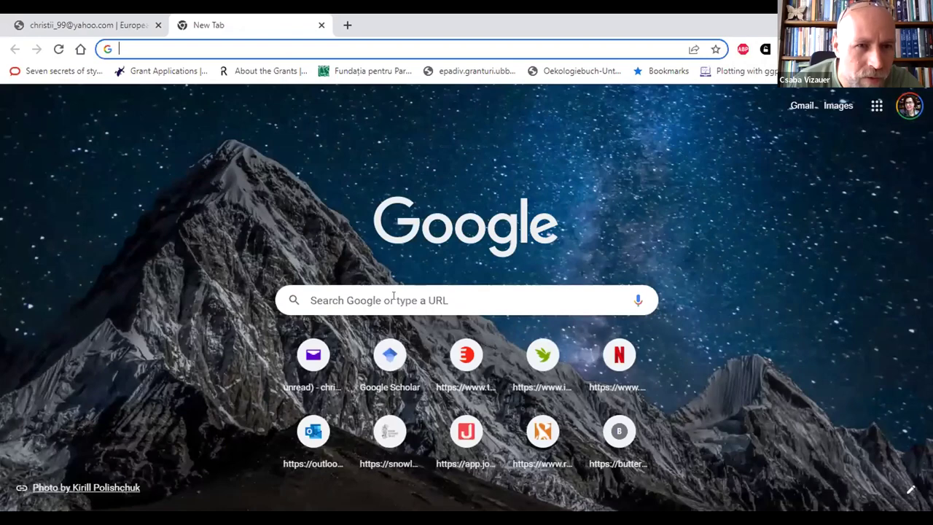
click(392, 296)
text(but)
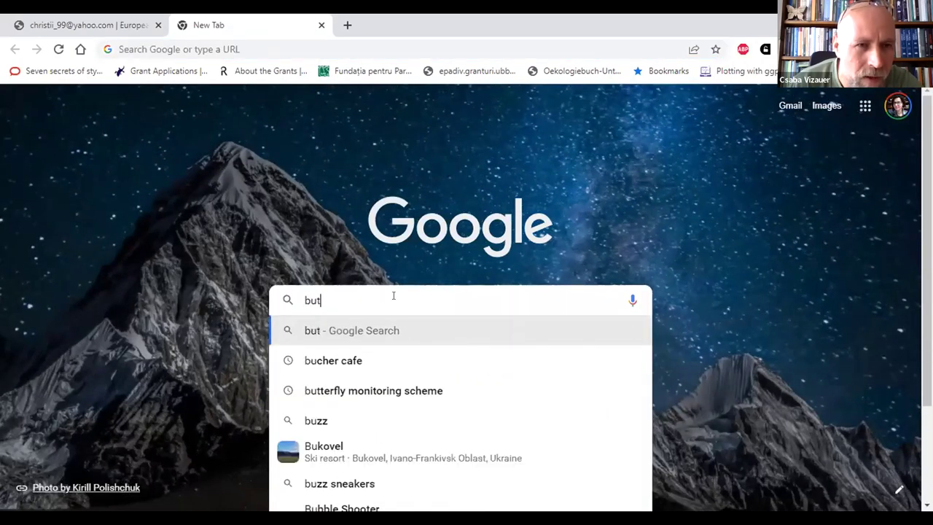
text(terfly monitoring)
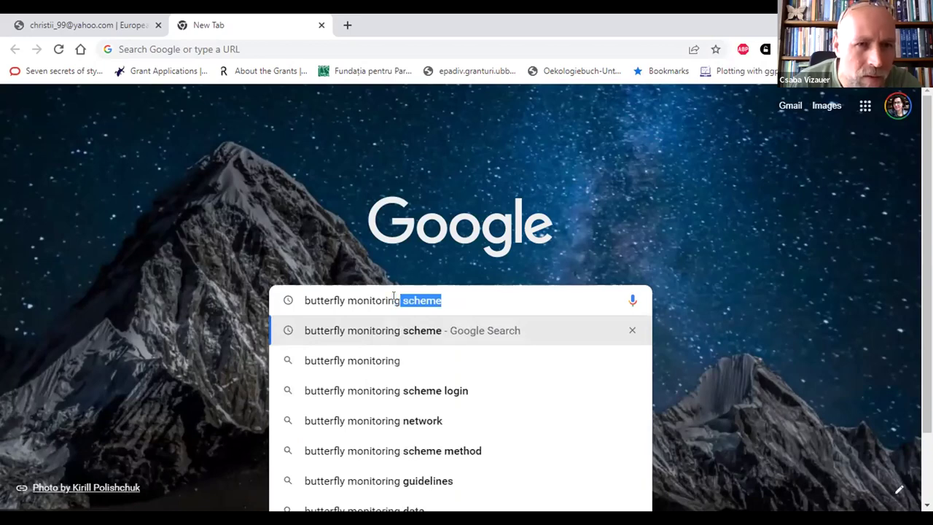
key(Delete)
text(.ro)
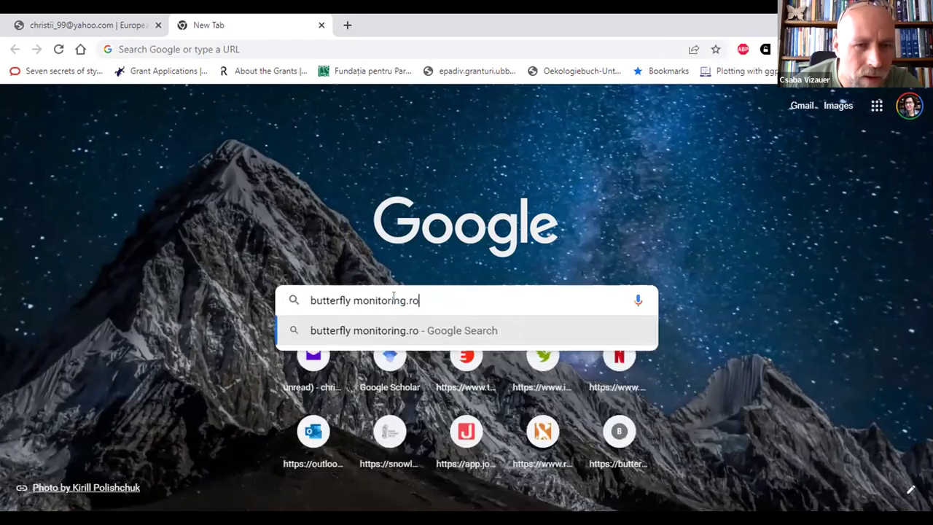
key(Return)
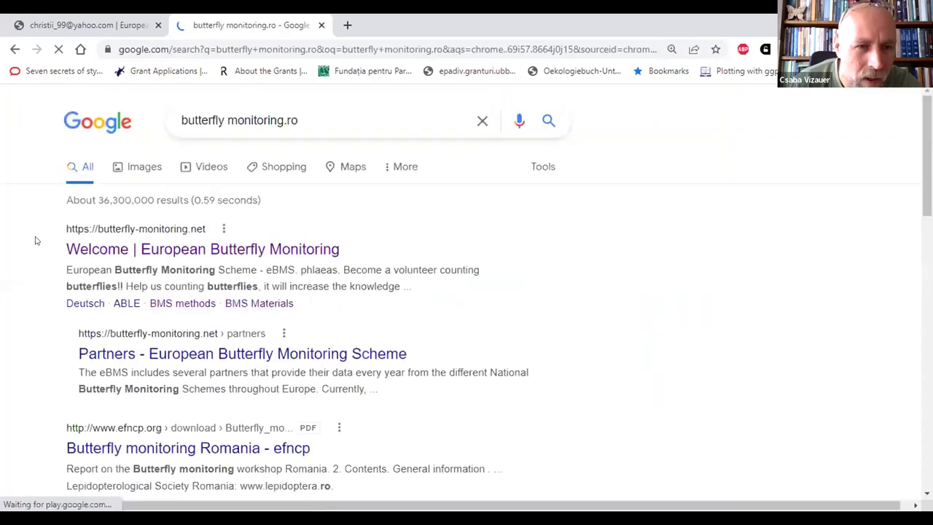
scroll(225, 383, down, 1)
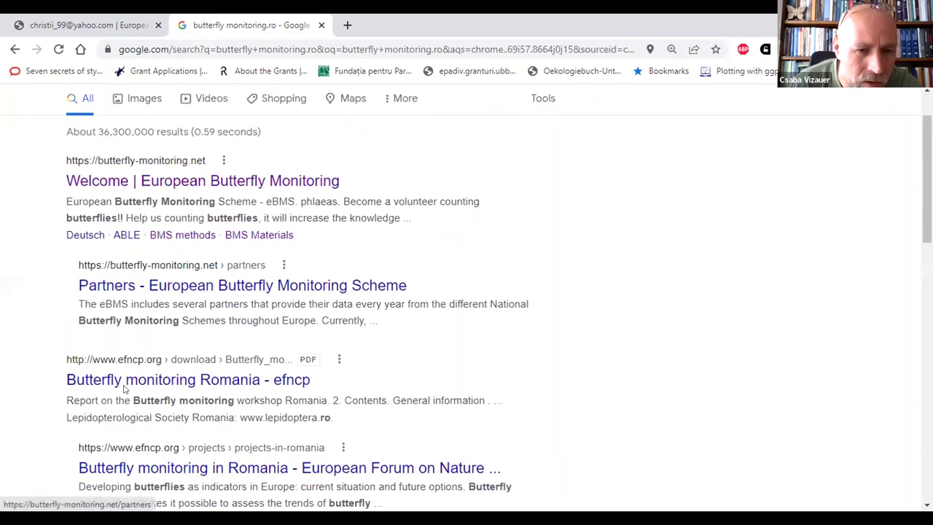
scroll(130, 342, down, 5)
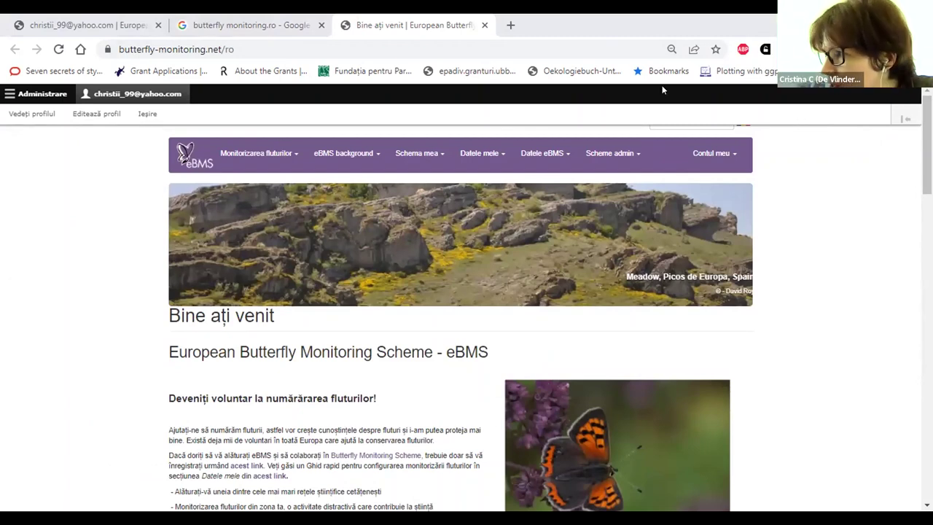
Step: Switch the admin toolbar to vertical orientation and view the languages available for the site
click(906, 118)
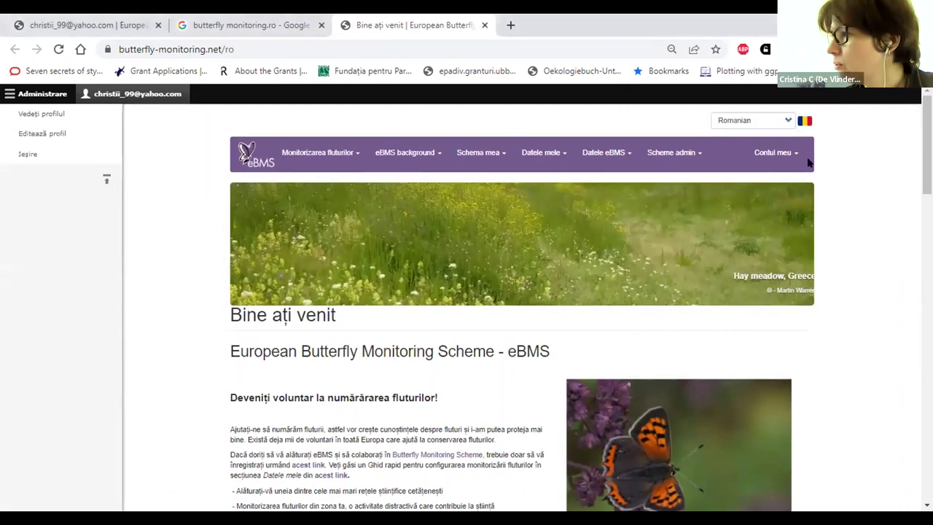
click(785, 120)
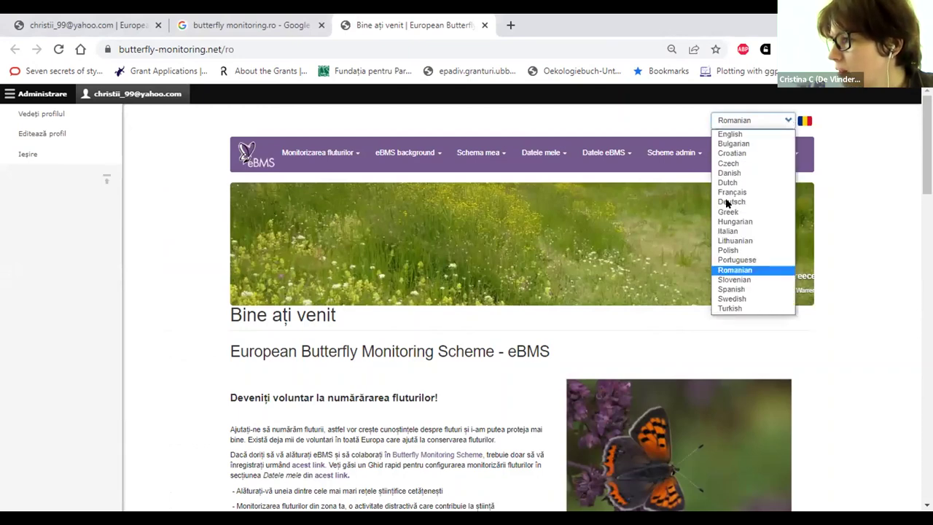
click(787, 119)
click(786, 120)
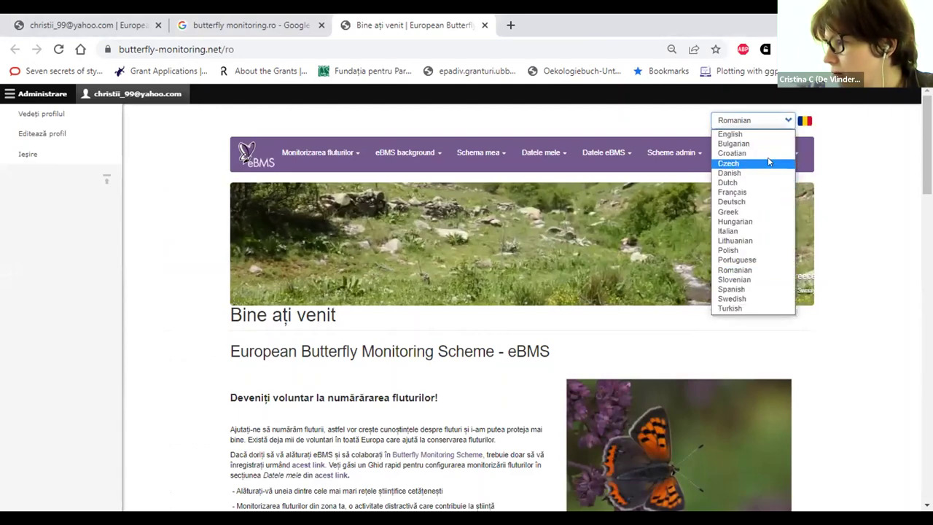
click(857, 150)
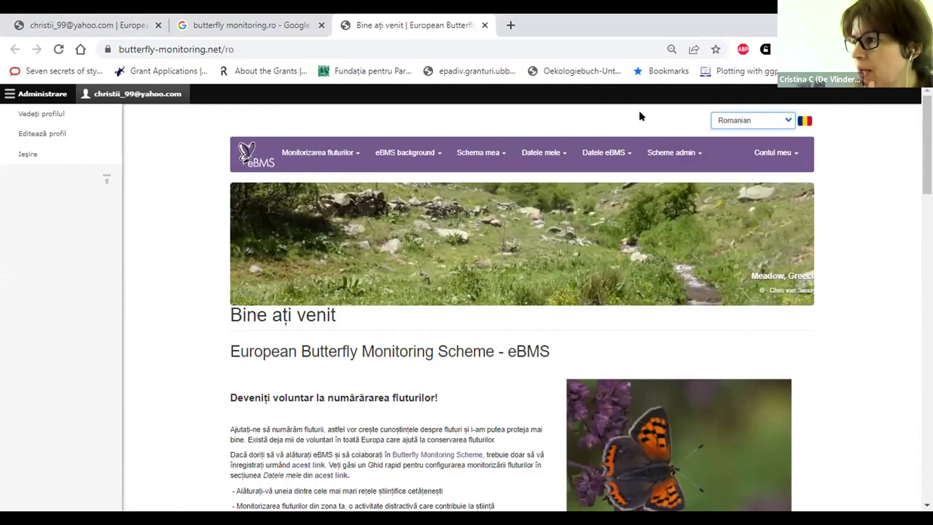
Step: Open the account's profile for editing on the Romanian site, enable Training mode and save the profile
click(771, 153)
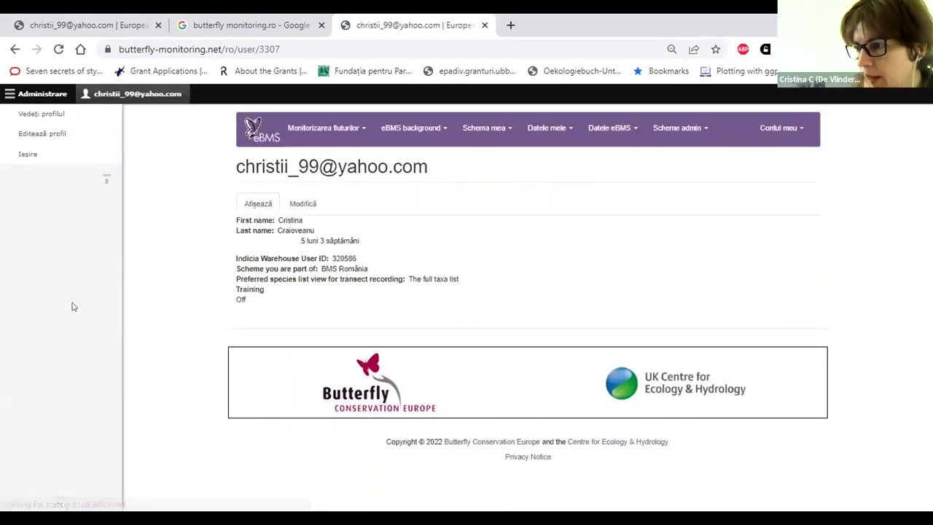
click(294, 205)
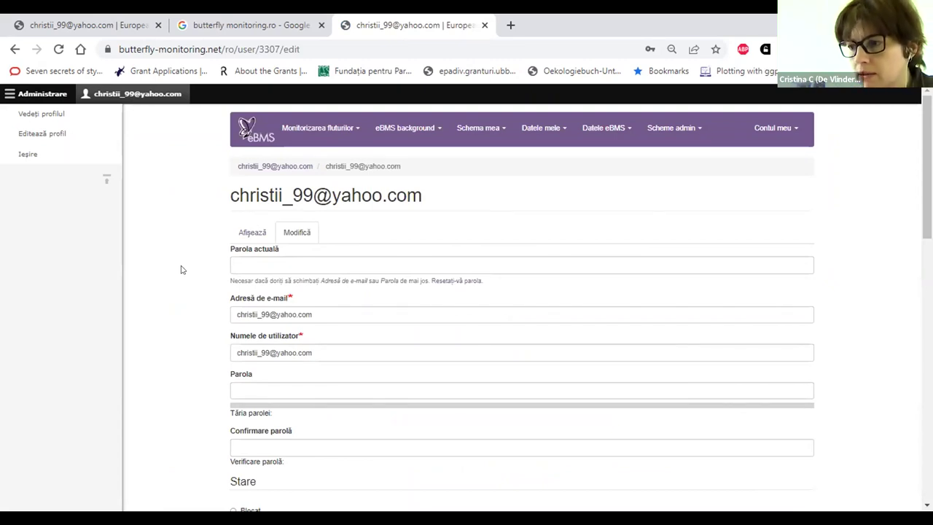
scroll(182, 269, down, 1)
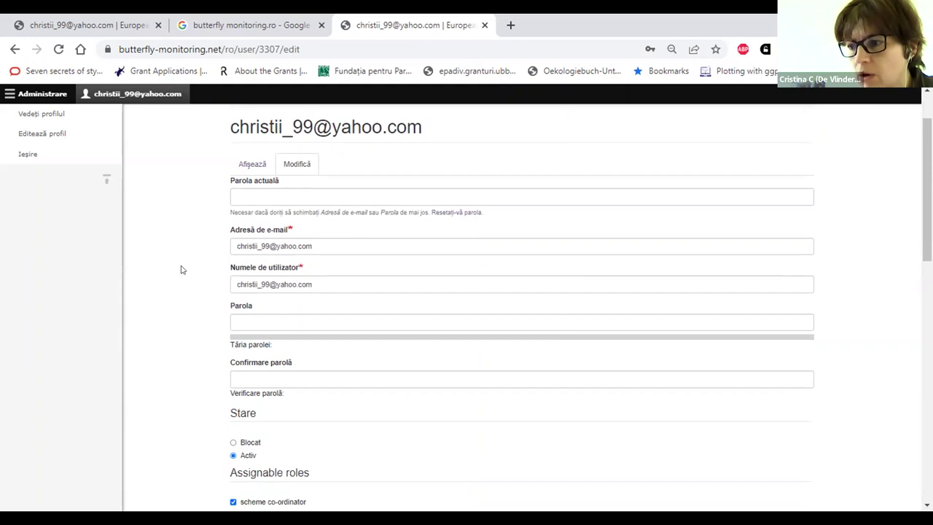
scroll(182, 269, down, 2)
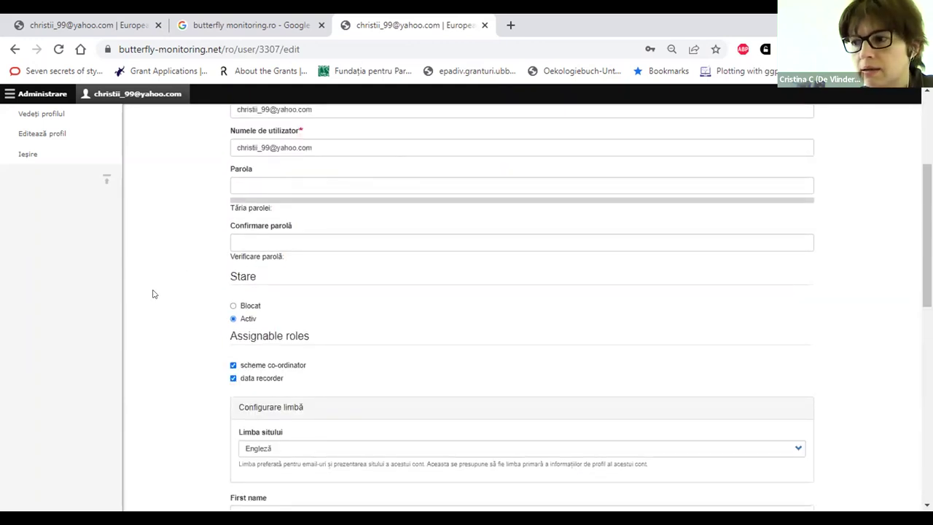
scroll(202, 236, down, 1)
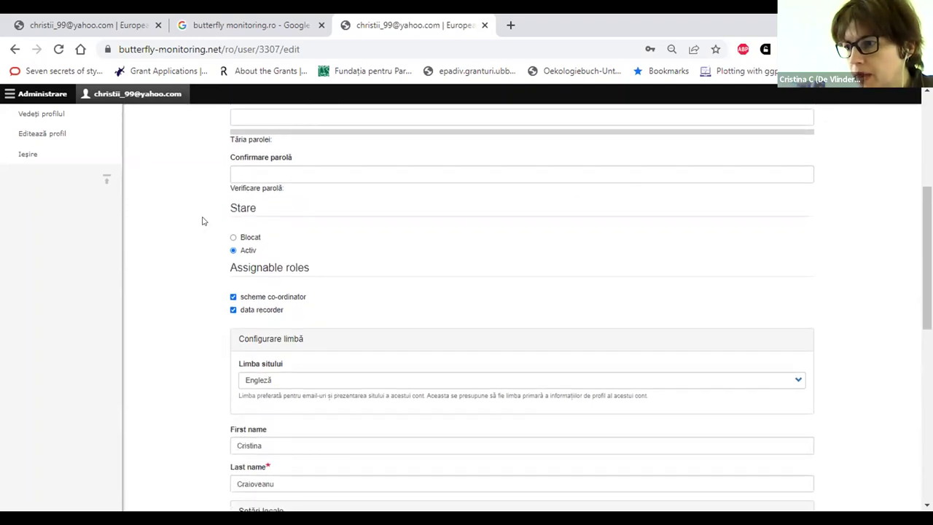
scroll(205, 193, down, 3)
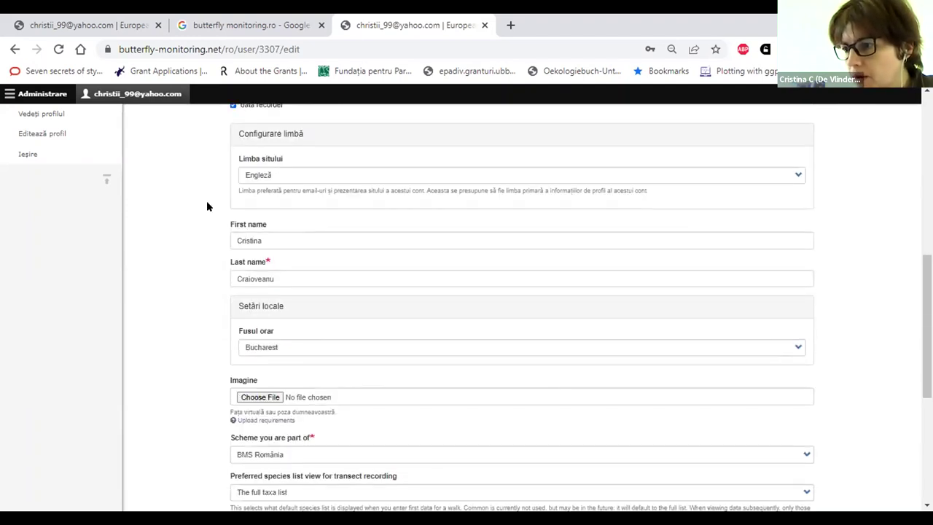
scroll(207, 211, down, 1)
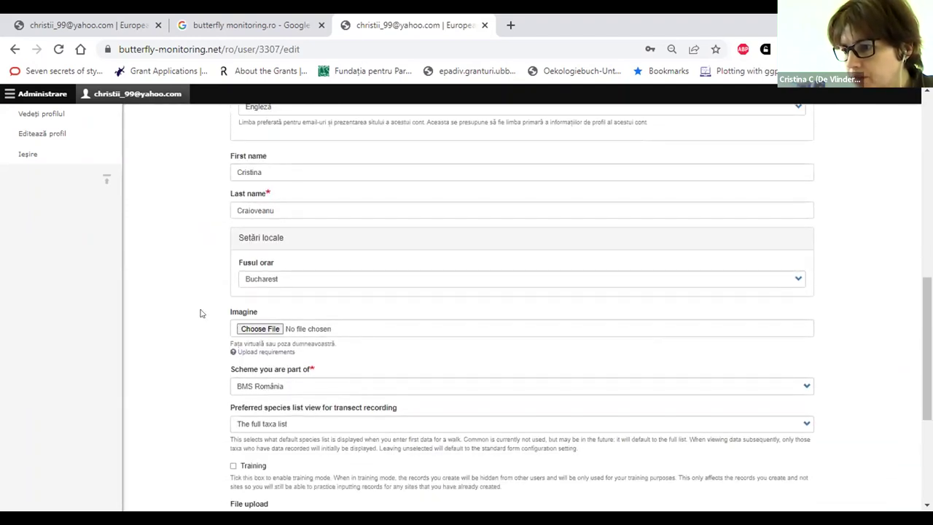
scroll(204, 241, down, 2)
scroll(232, 348, up, 1)
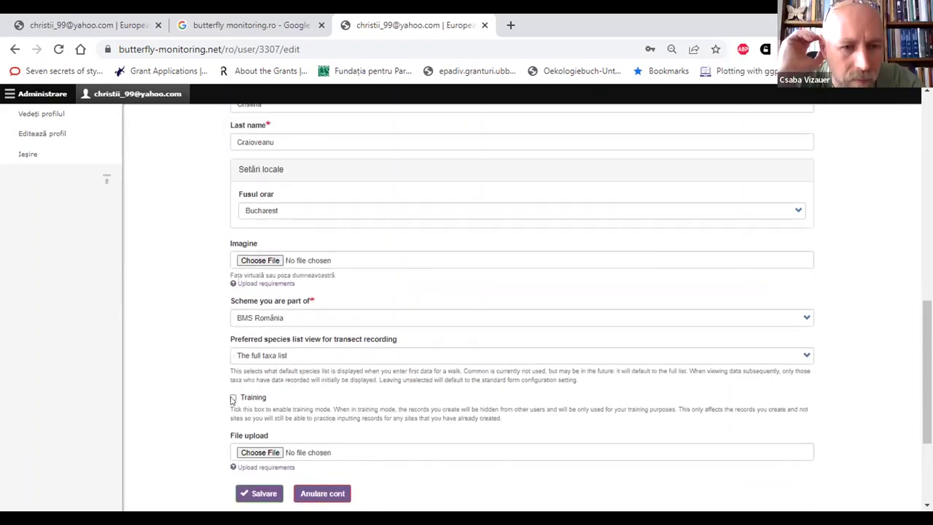
click(233, 398)
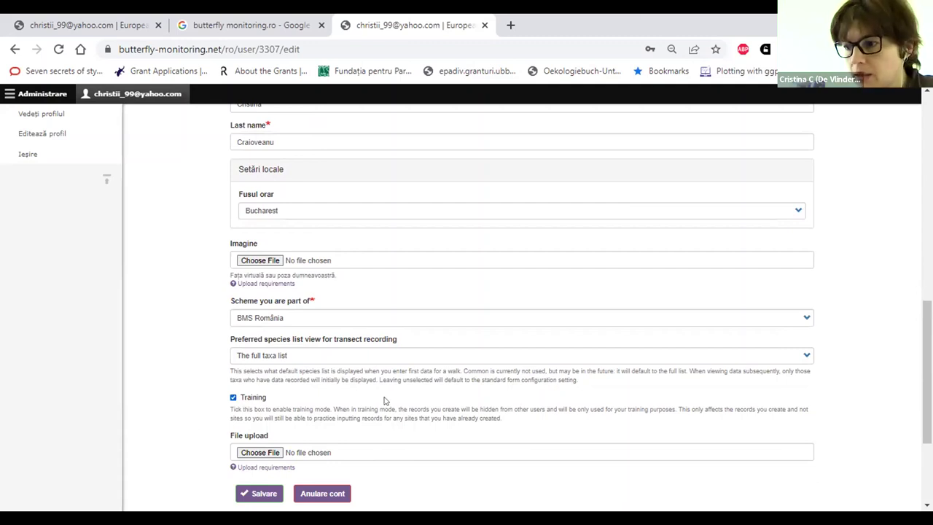
scroll(462, 401, down, 3)
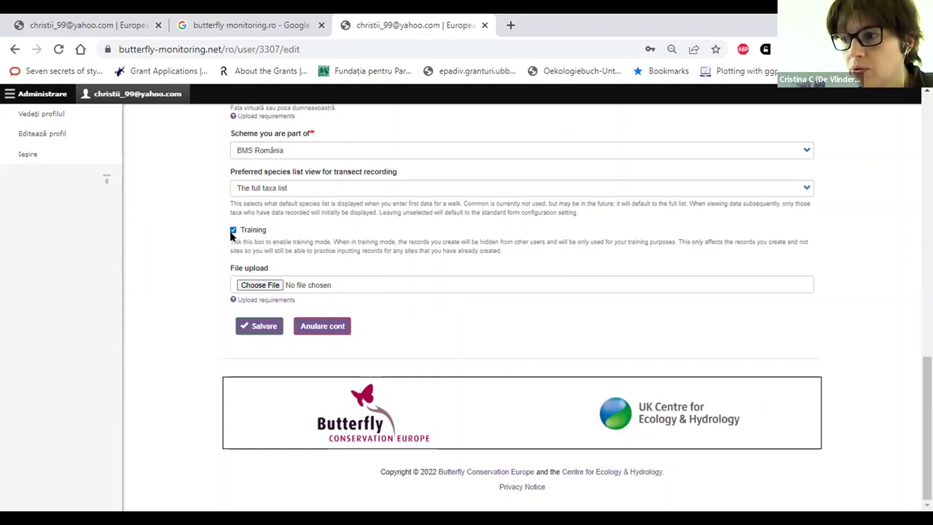
click(260, 326)
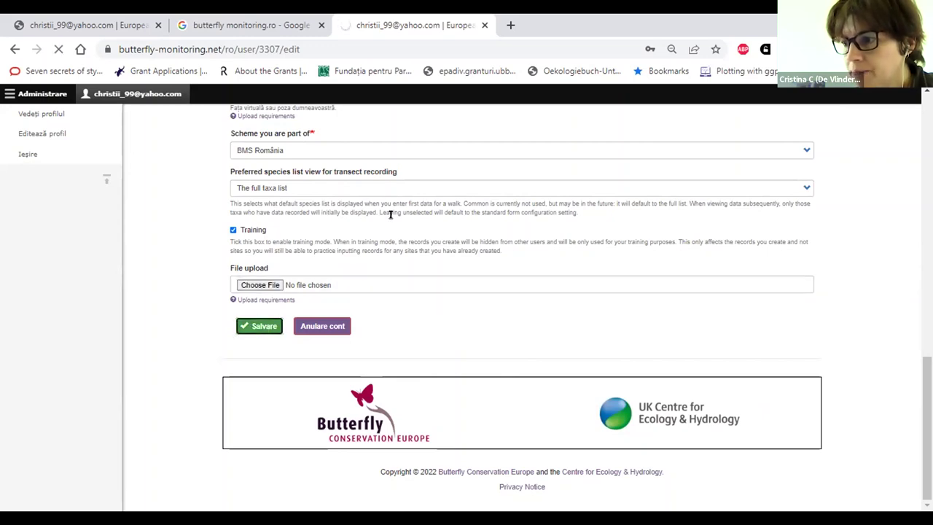
Step: Browse the eBMS data and personal data sections and open the page listing the account's own transects (Transectele mele)
scroll(461, 217, up, 10)
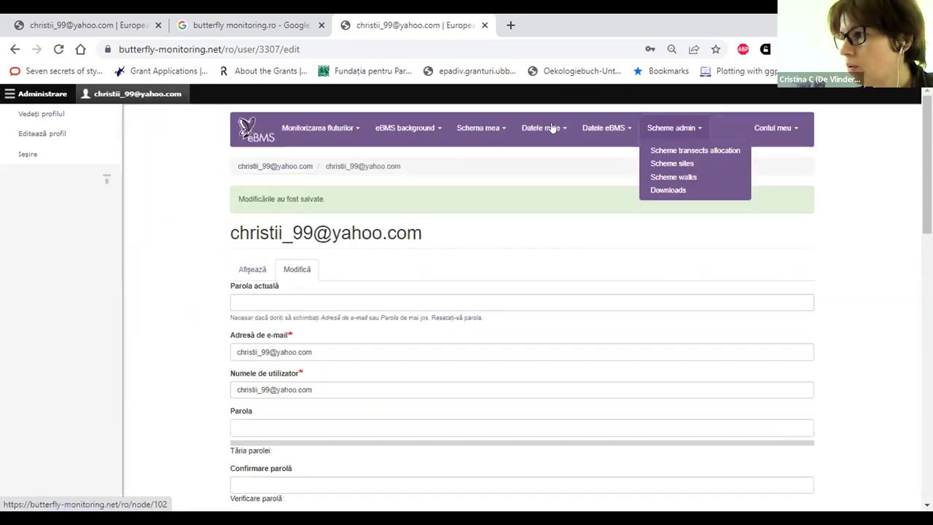
click(608, 129)
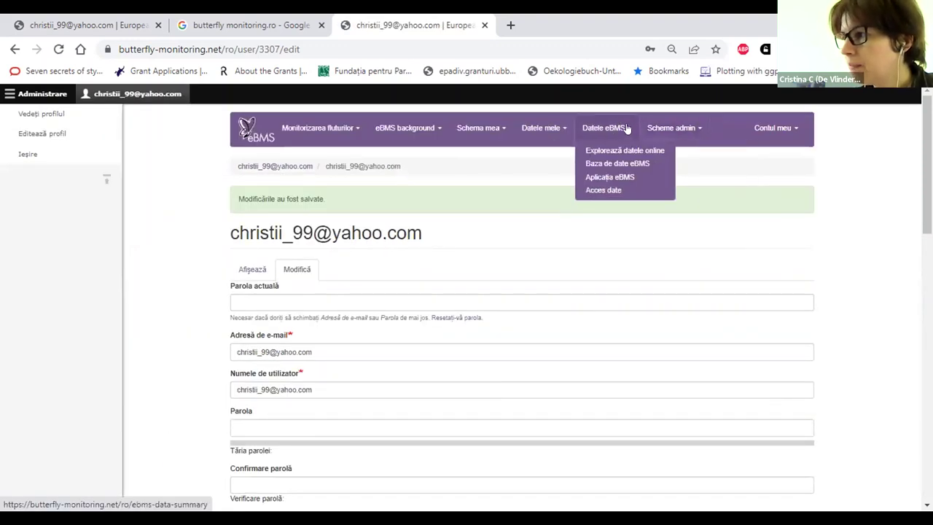
click(563, 129)
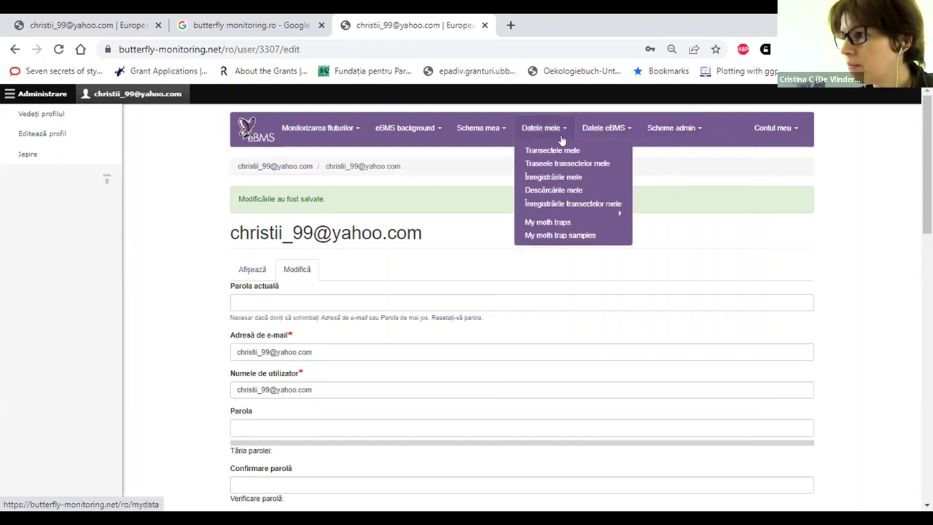
click(552, 128)
click(552, 127)
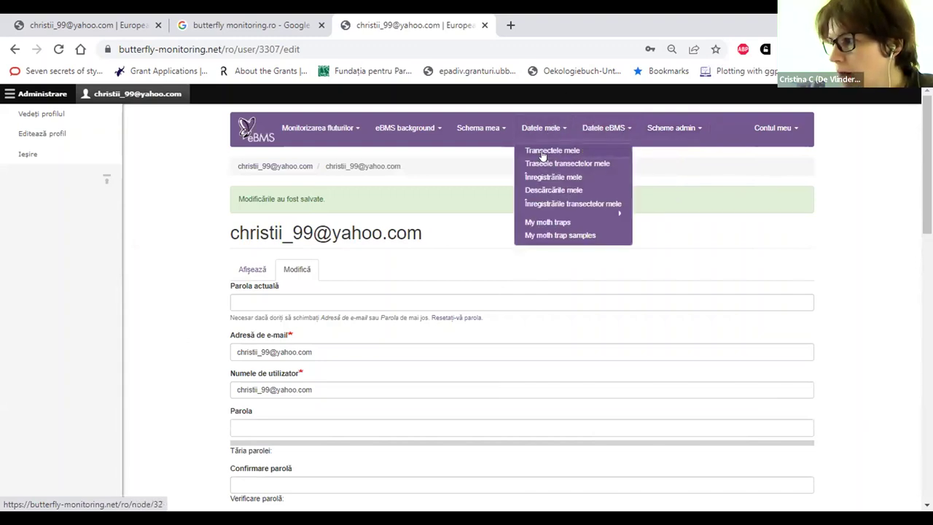
click(543, 153)
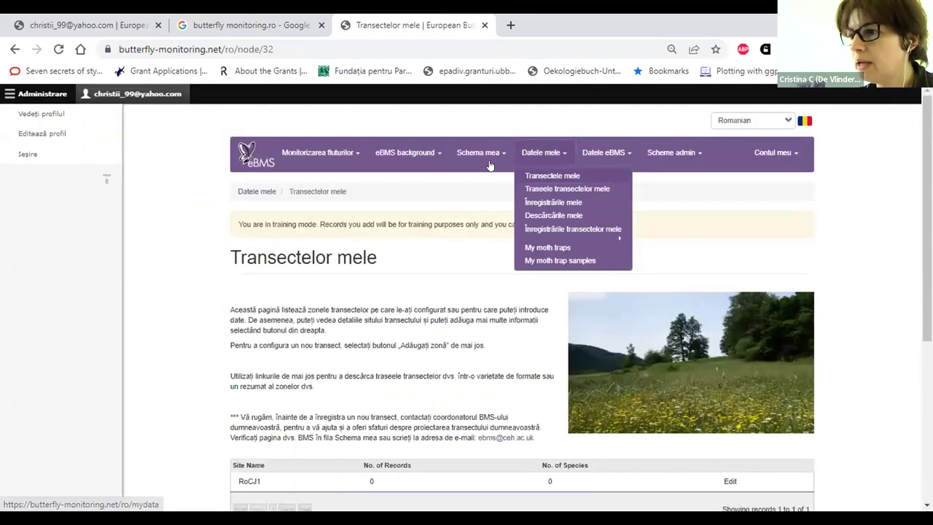
Step: Review the transects page's instructions, site list and download options, and start adding a new site
scroll(374, 251, down, 1)
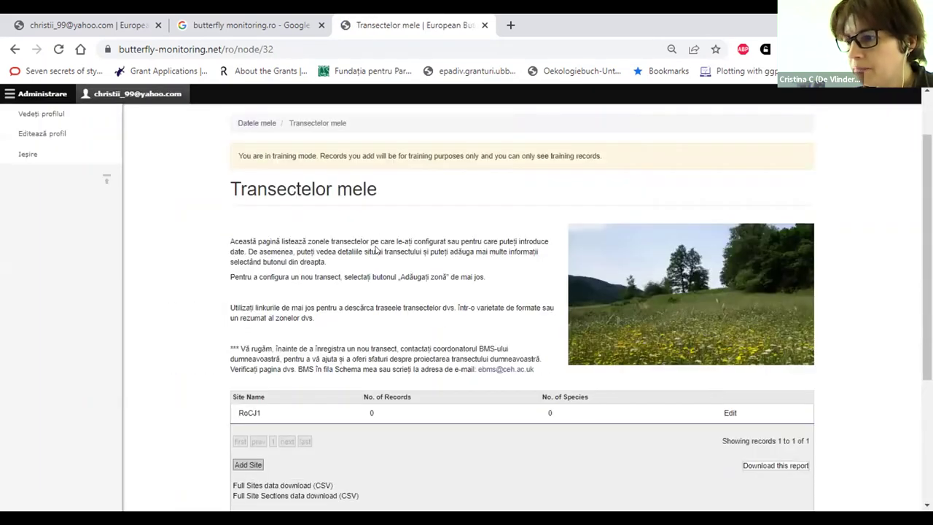
scroll(373, 251, down, 3)
scroll(361, 142, up, 2)
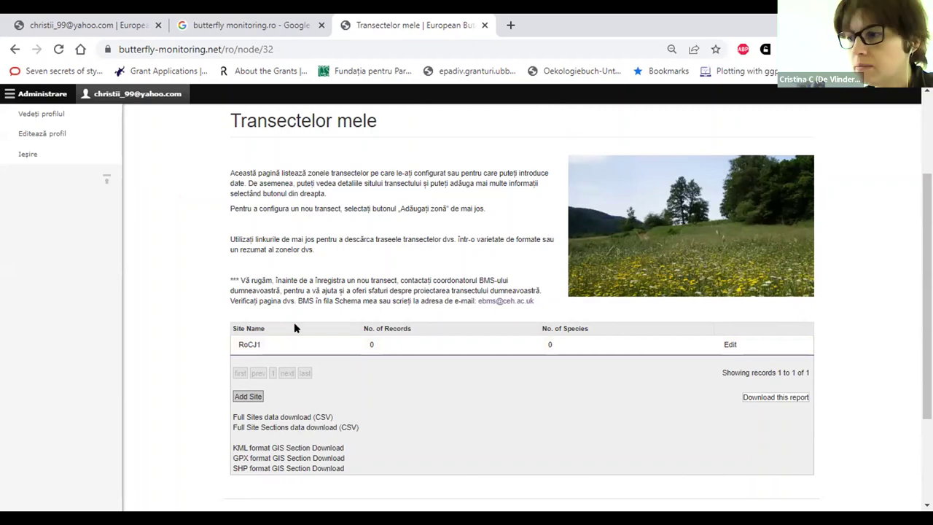
scroll(198, 292, down, 1)
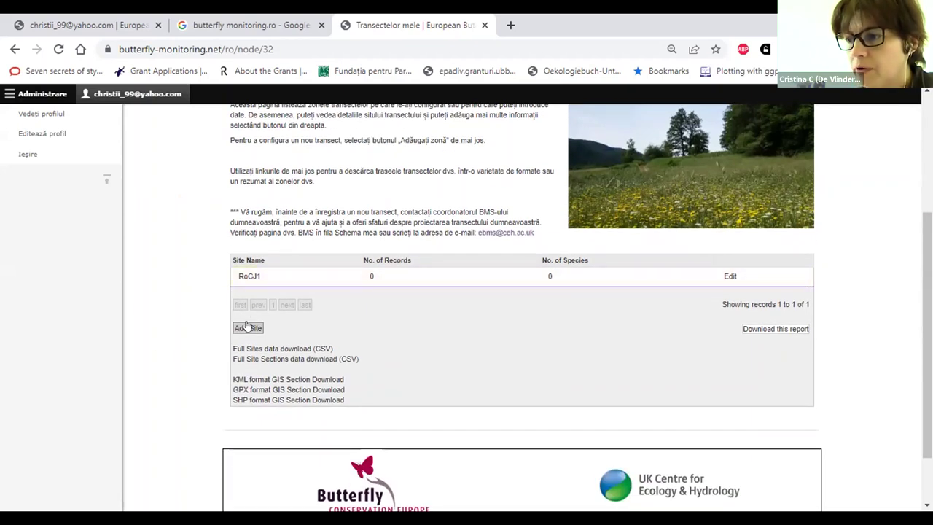
click(241, 329)
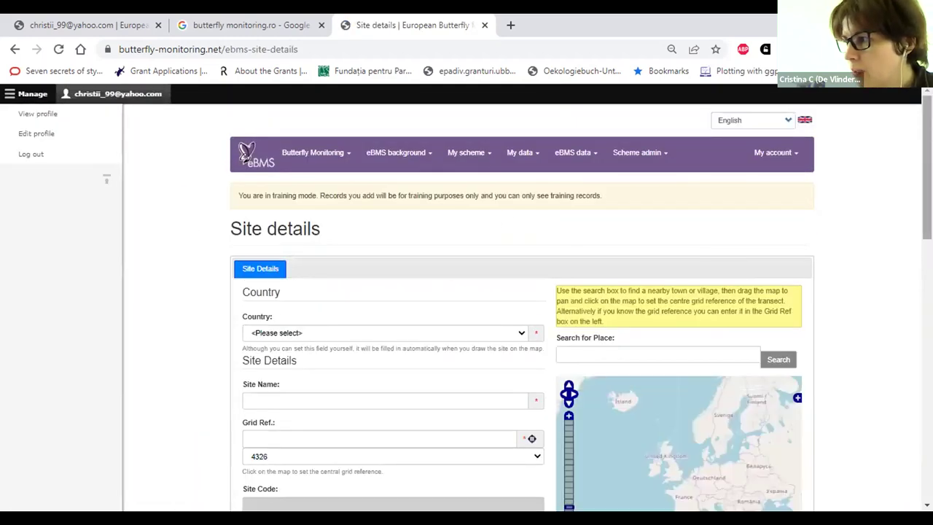
Step: Set the new site's country to Romania and enter T.2 as the site name
scroll(899, 212, down, 2)
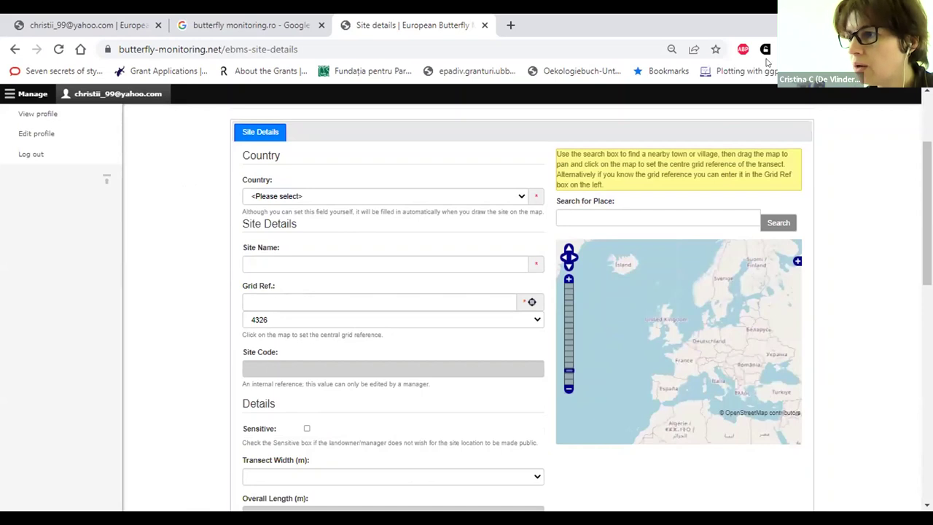
click(307, 198)
scroll(315, 255, down, 3)
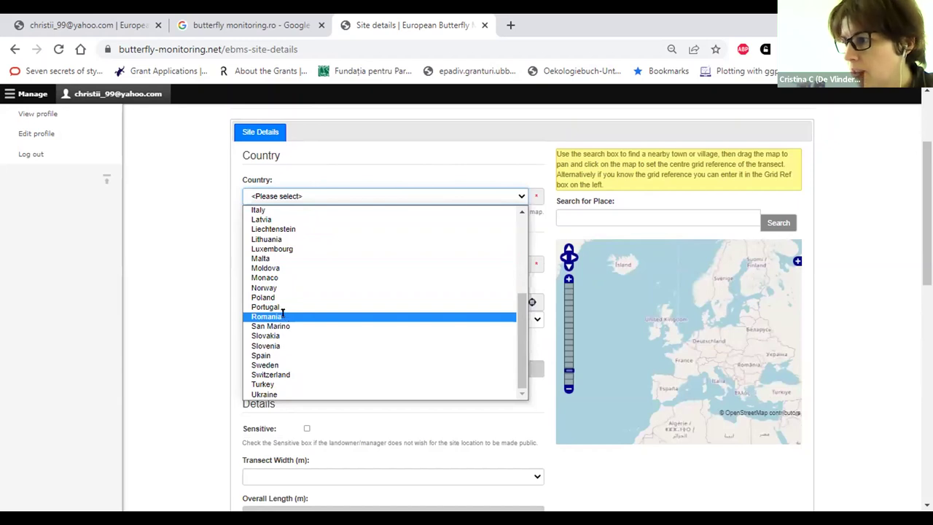
key(Return)
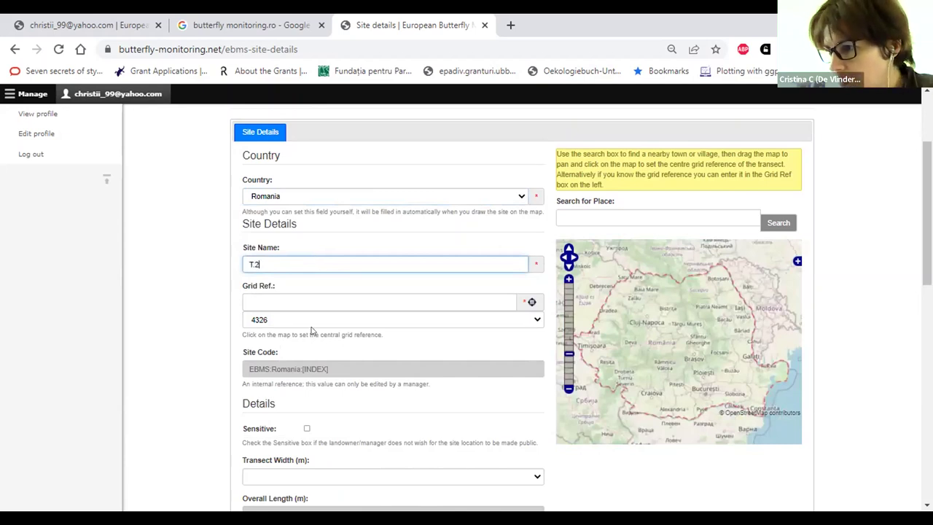
Step: Locate the city of Cluj-Napoca on the site map to prepare the transect's grid reference
scroll(441, 335, down, 1)
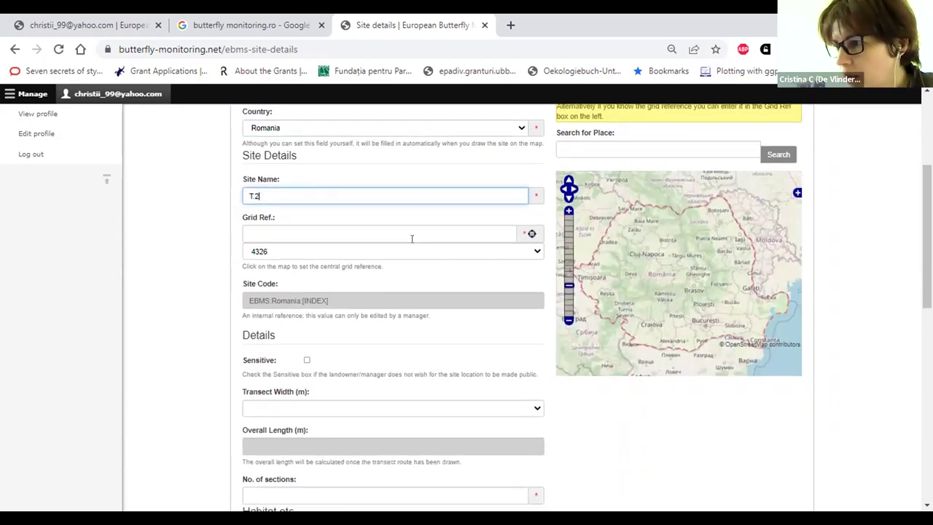
click(488, 234)
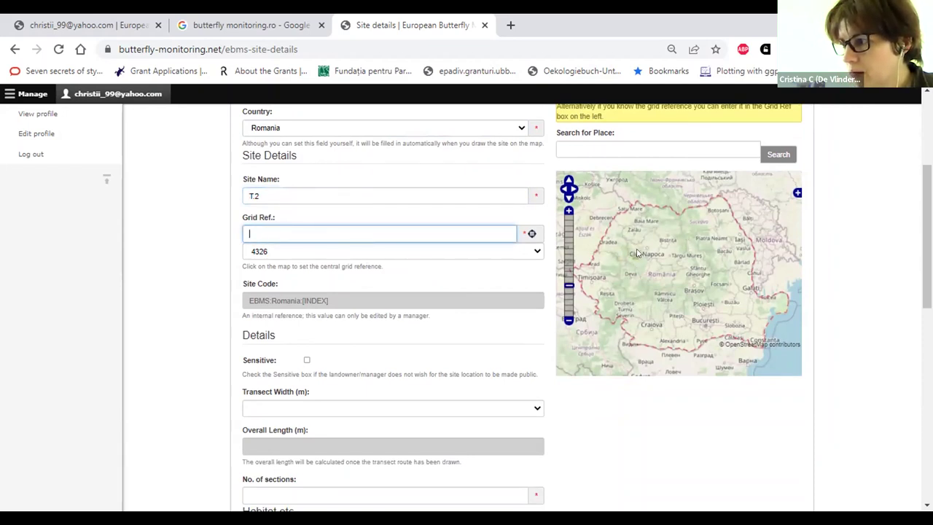
click(568, 211)
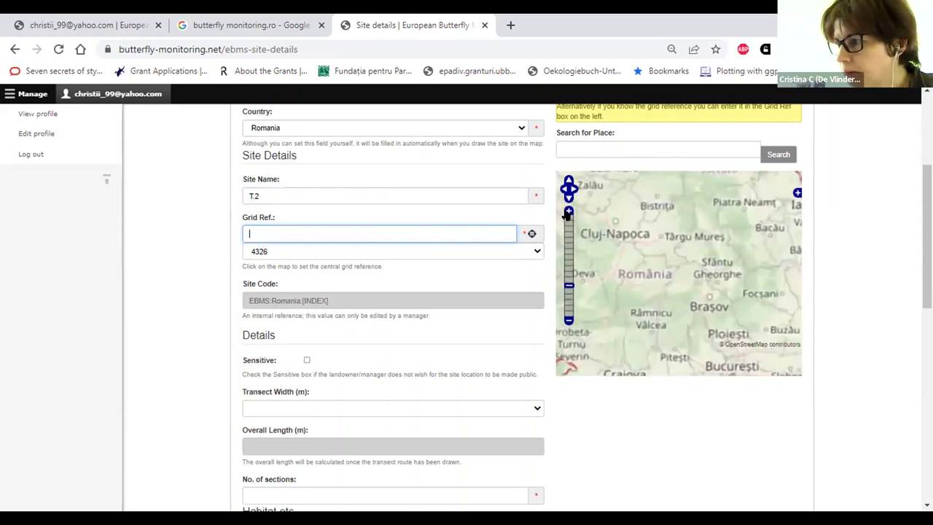
click(569, 211)
drag(628, 270, 753, 325)
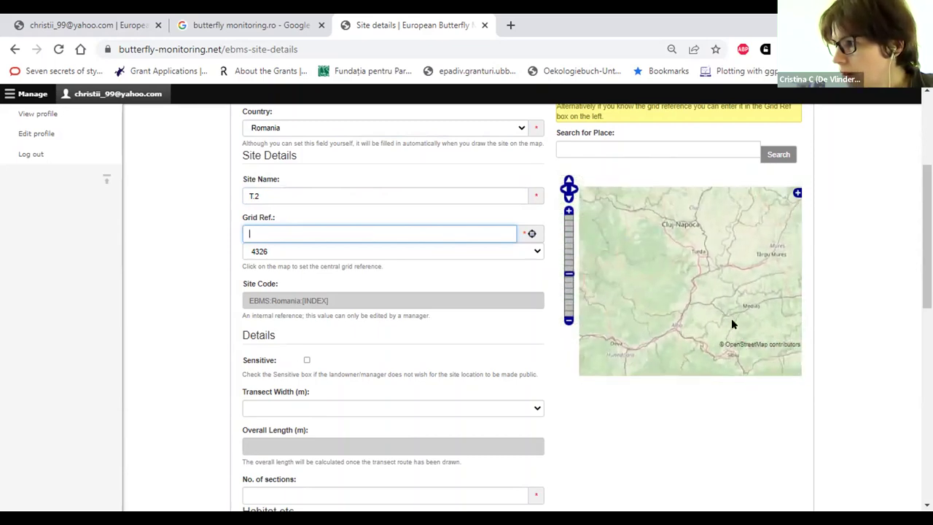
scroll(676, 379, up, 2)
scroll(760, 309, down, 3)
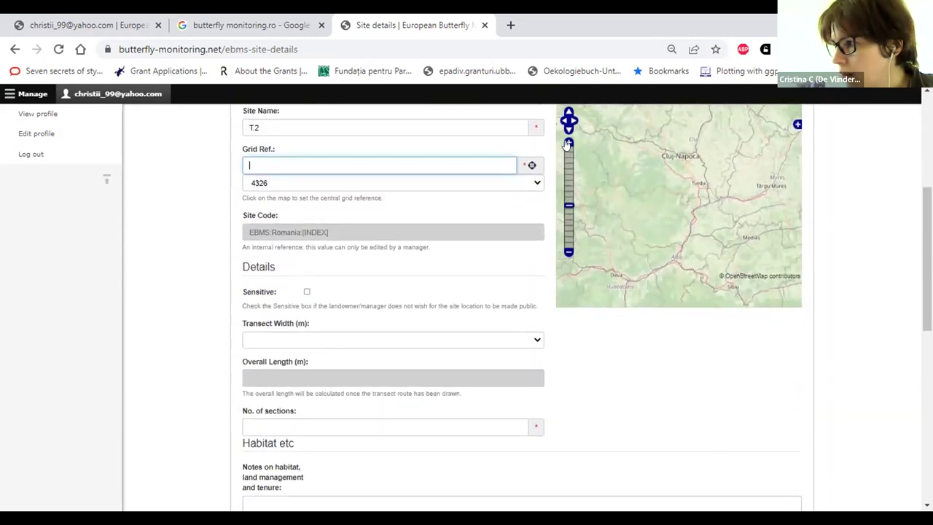
click(568, 145)
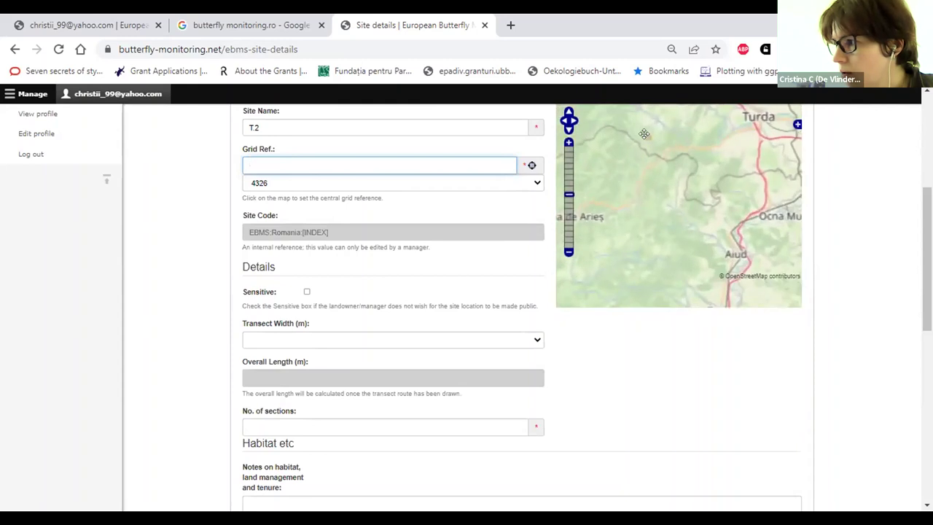
drag(618, 171, 678, 202)
scroll(654, 240, up, 1)
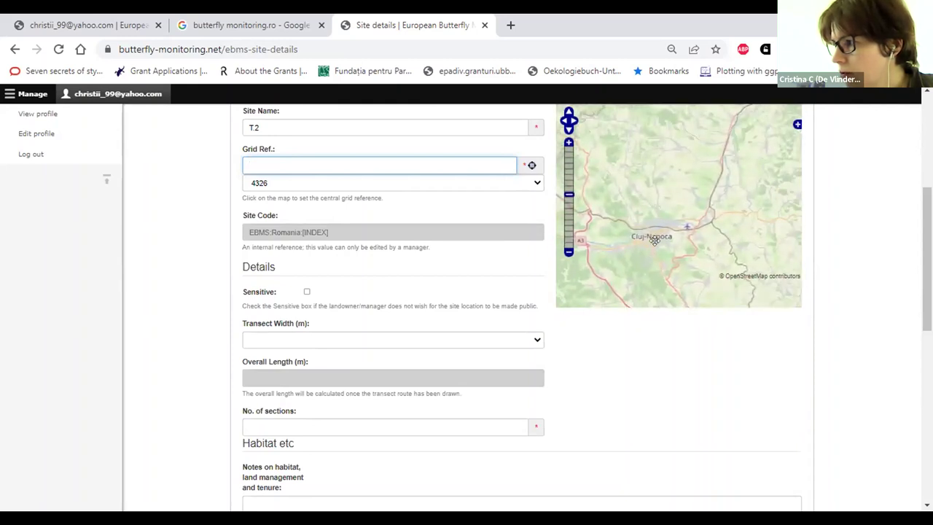
click(567, 142)
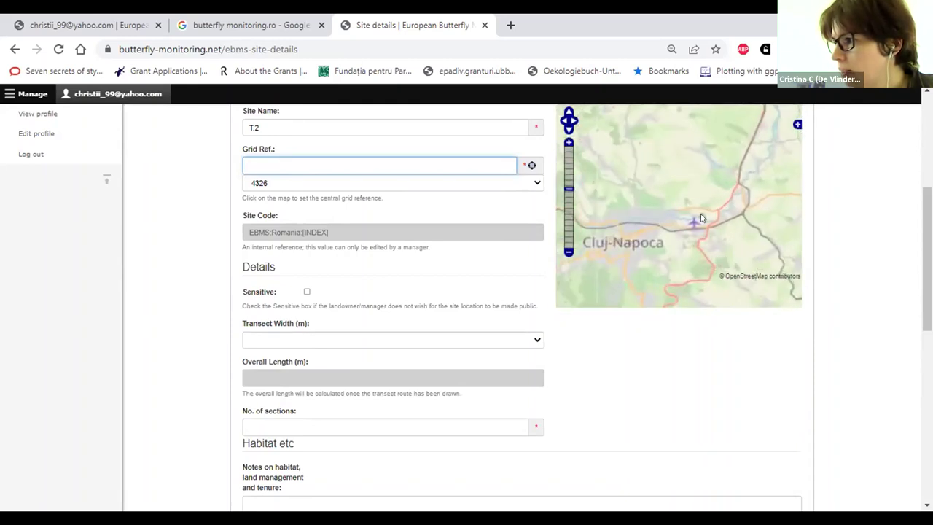
scroll(653, 200, up, 1)
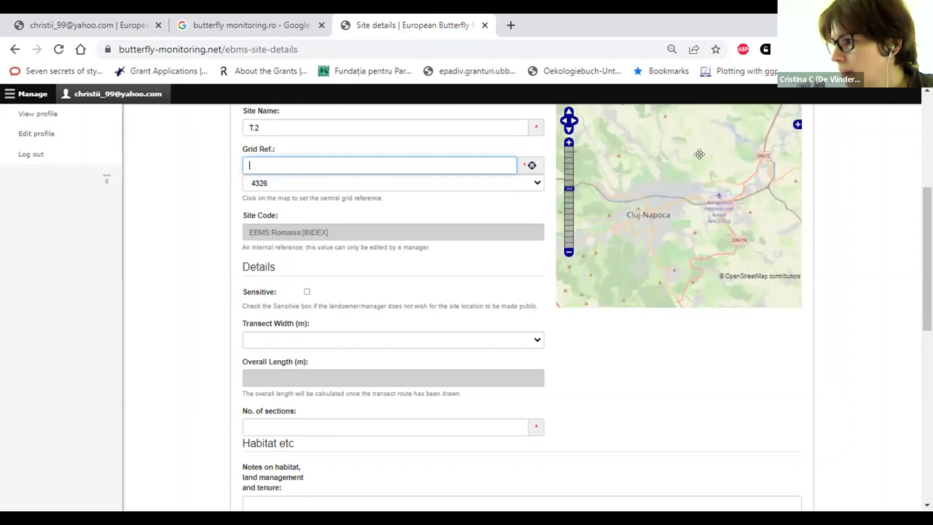
Step: Find the grassland beside the dashed path near Fânațele Clujului, beyond Valea Chintăului, on the site map
click(568, 142)
click(568, 142)
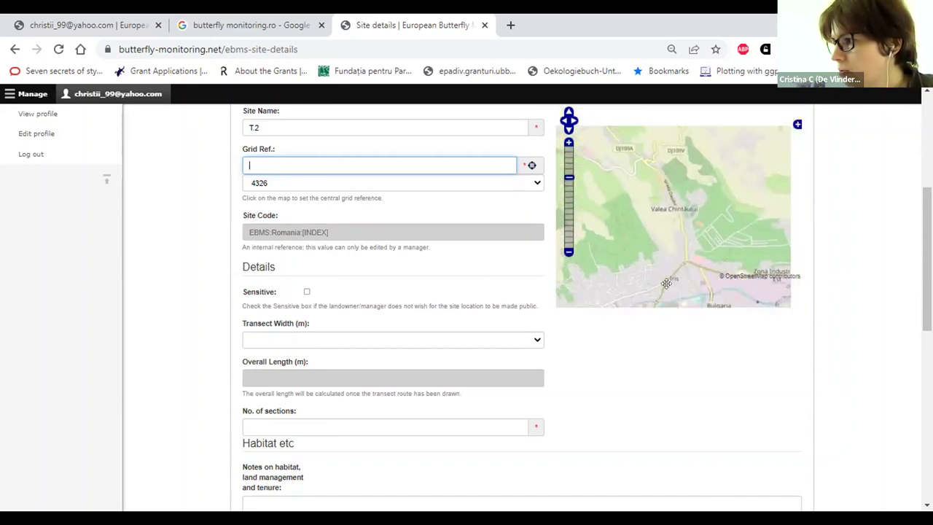
drag(704, 203, 677, 137)
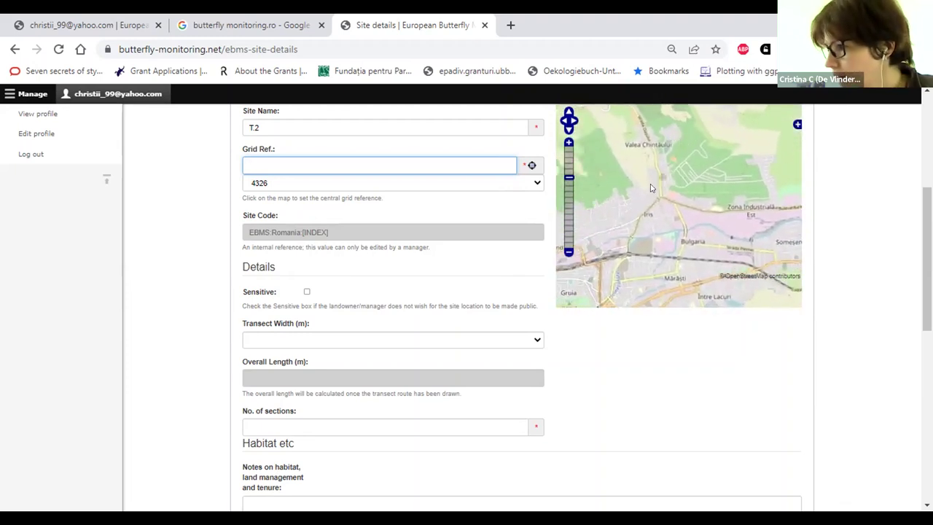
click(569, 142)
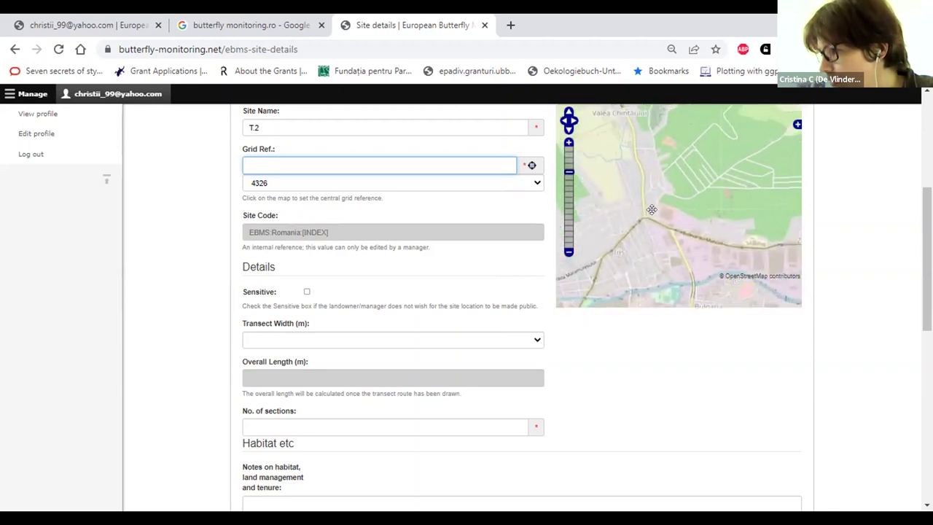
drag(709, 183, 663, 238)
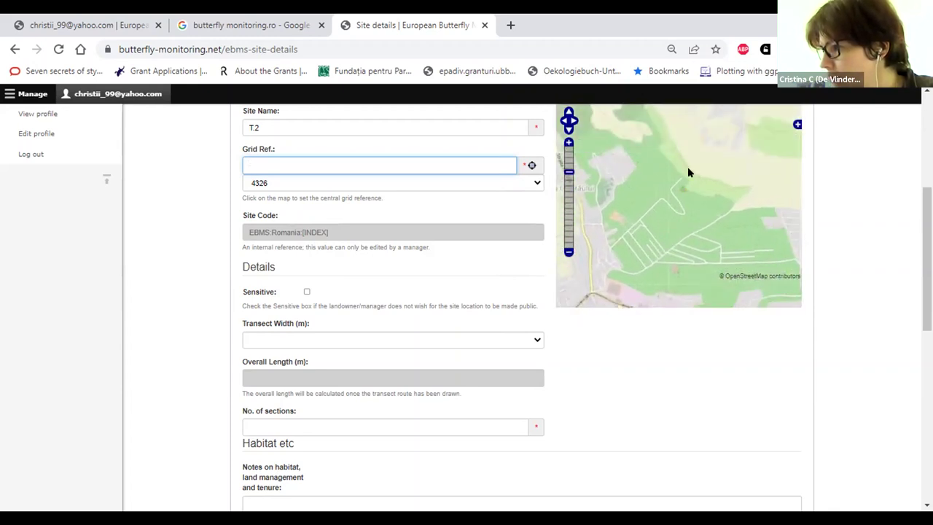
scroll(649, 233, down, 3)
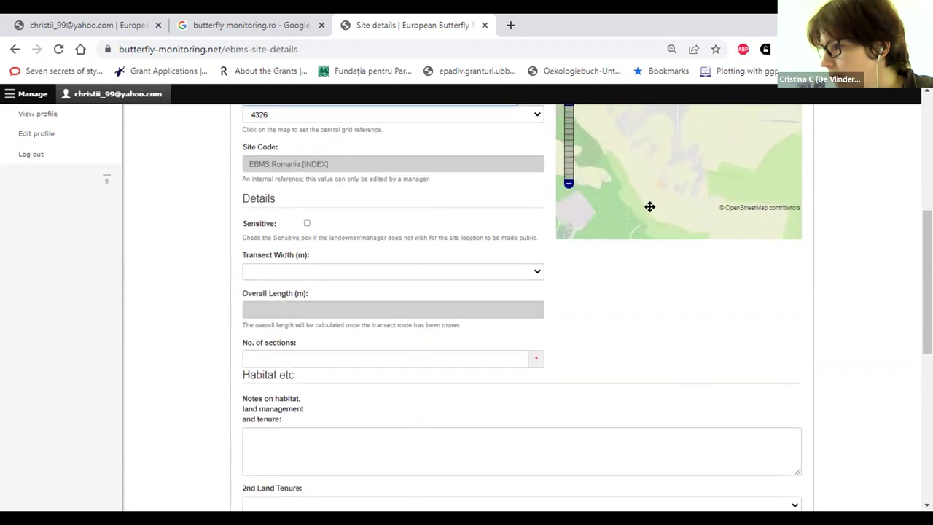
scroll(833, 275, up, 2)
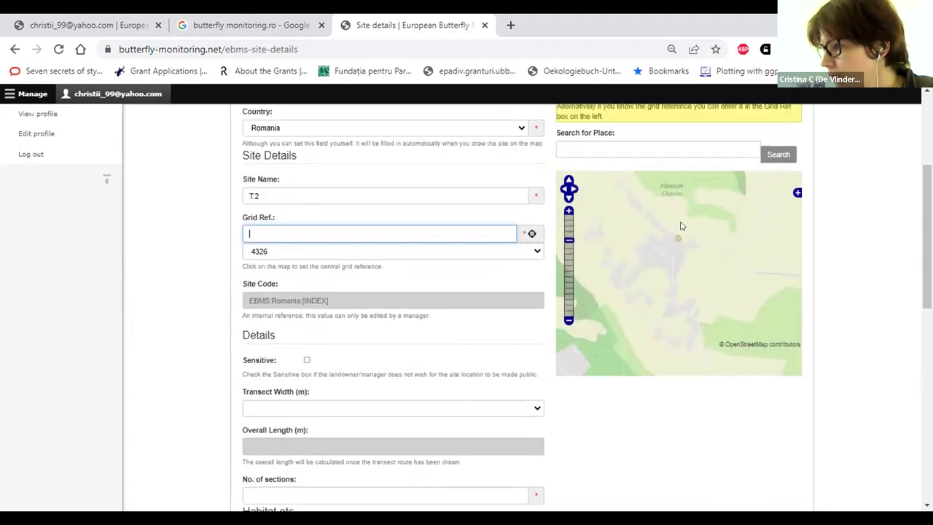
drag(671, 218, 682, 292)
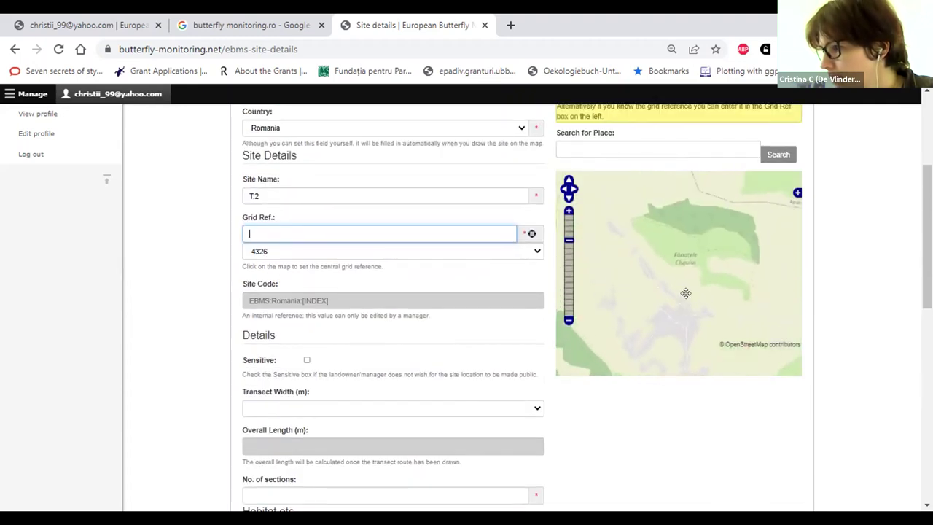
click(569, 210)
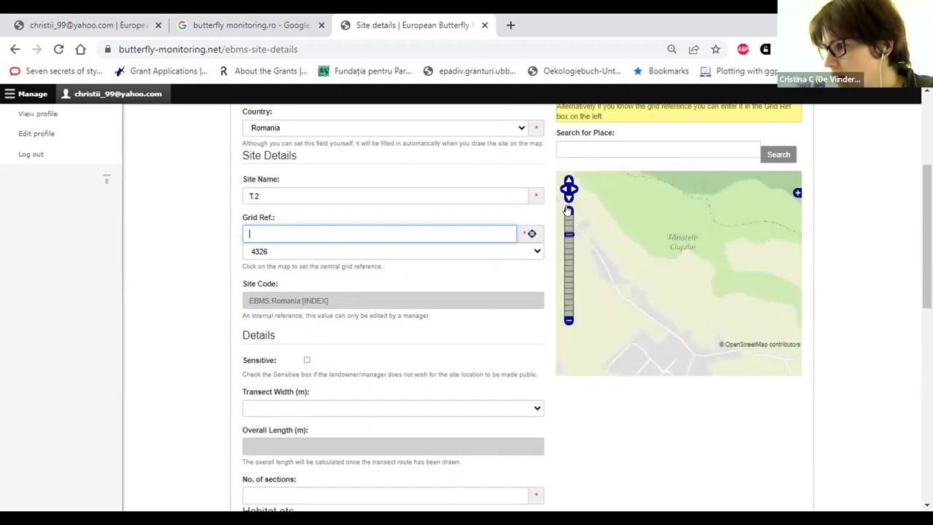
scroll(657, 285, up, 1)
drag(657, 285, 784, 264)
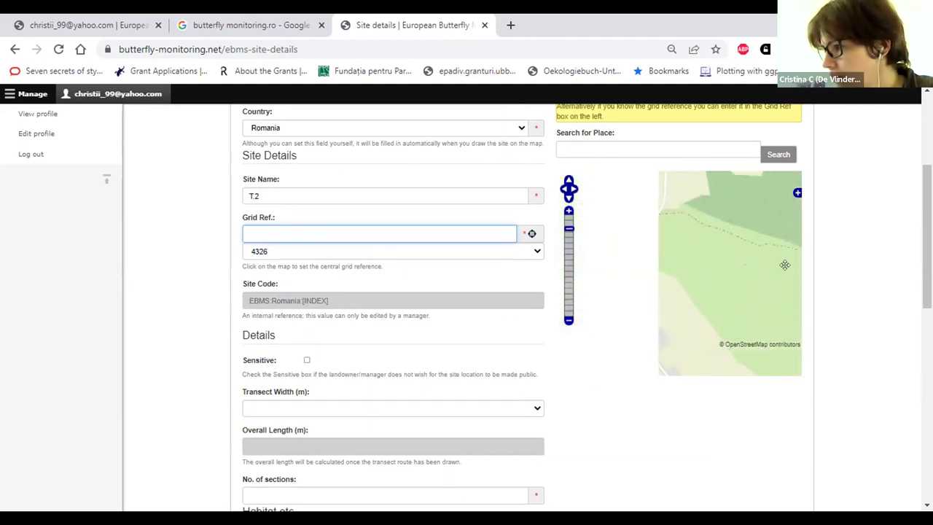
drag(662, 290, 616, 271)
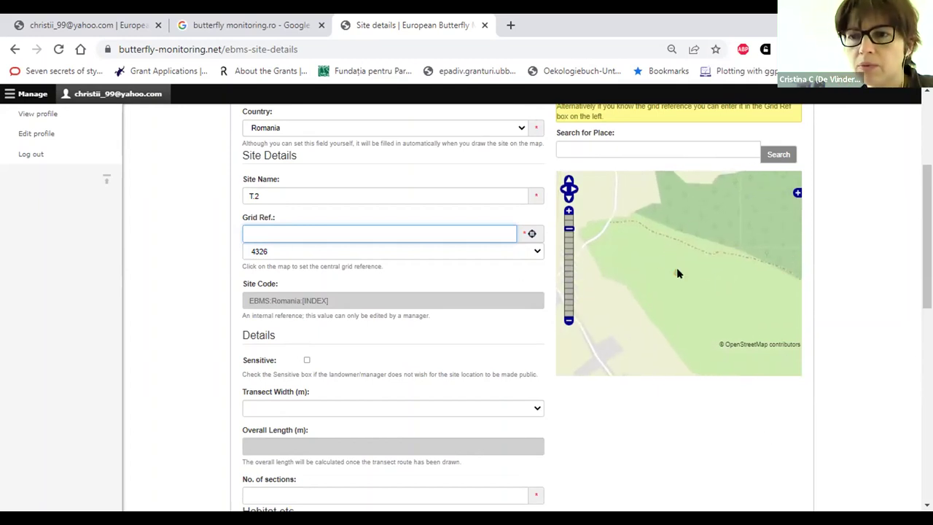
Step: Switch the map's base layer to Google Hybrid and set the site's grid reference to 46.83725N, 23.62279E
click(797, 194)
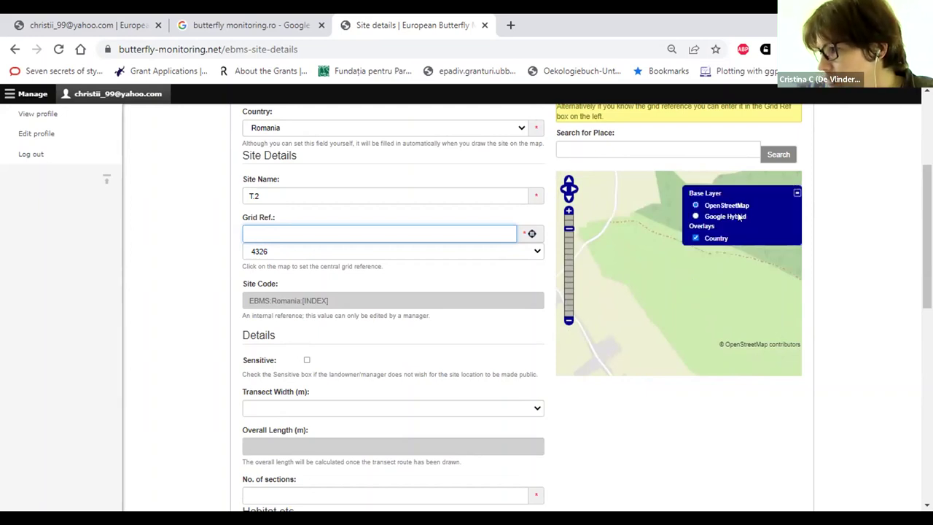
click(710, 217)
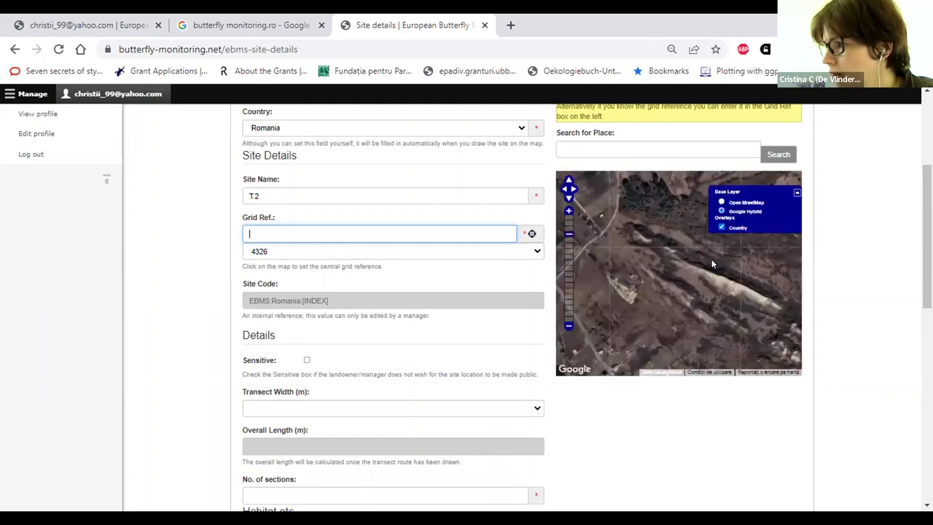
click(797, 193)
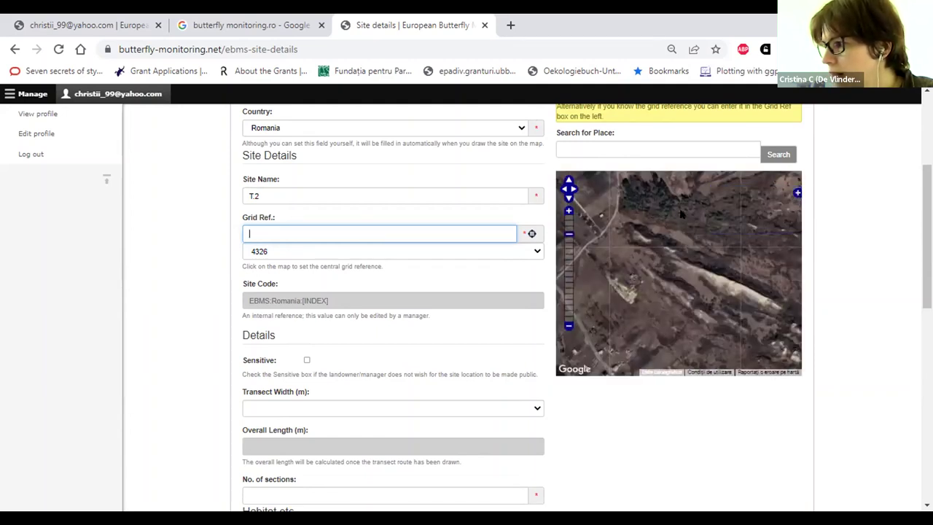
text(46.83725N, 23.62279E)
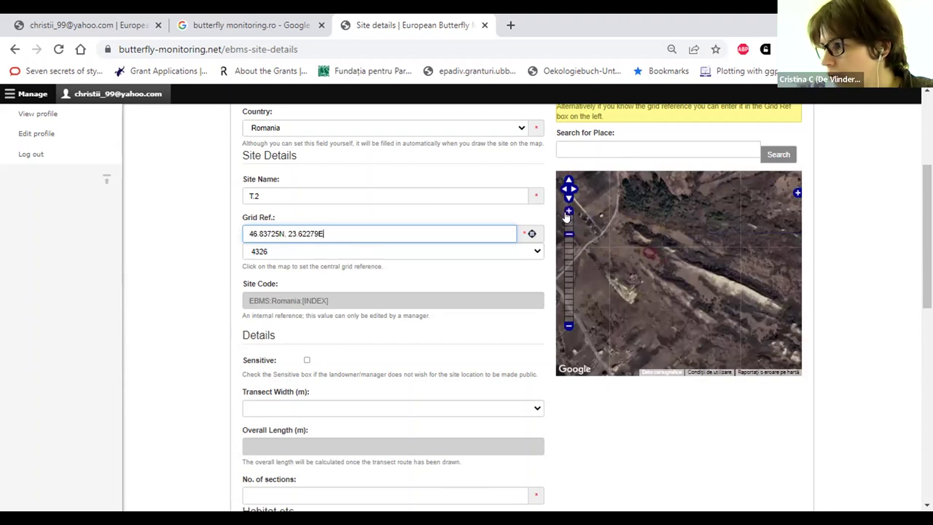
Step: Examine the satellite imagery around the chosen grid reference, including the nearby road, buildings and grassland slopes
click(568, 211)
drag(628, 209, 671, 273)
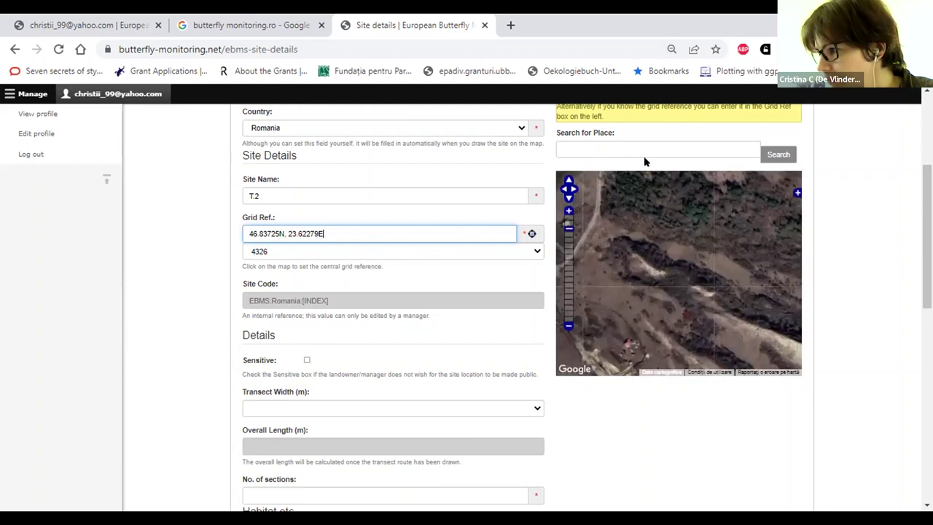
click(569, 211)
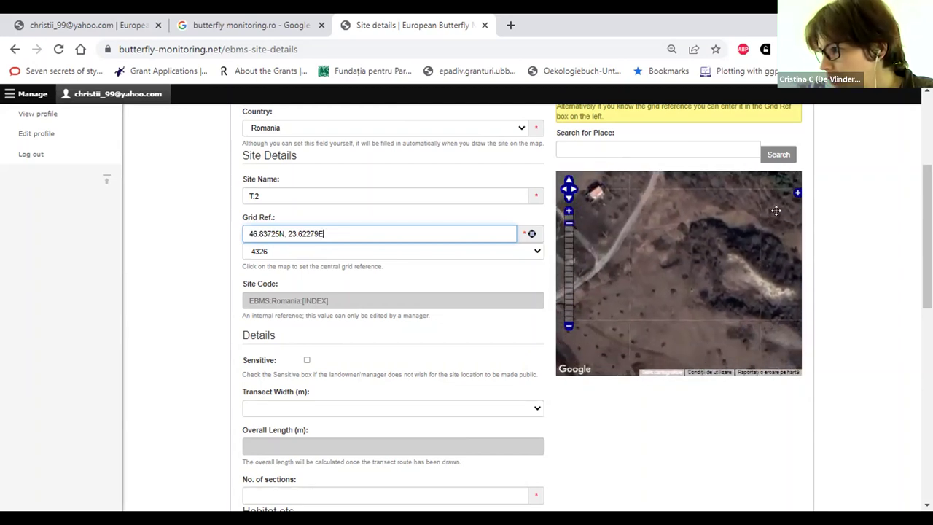
drag(776, 210, 830, 102)
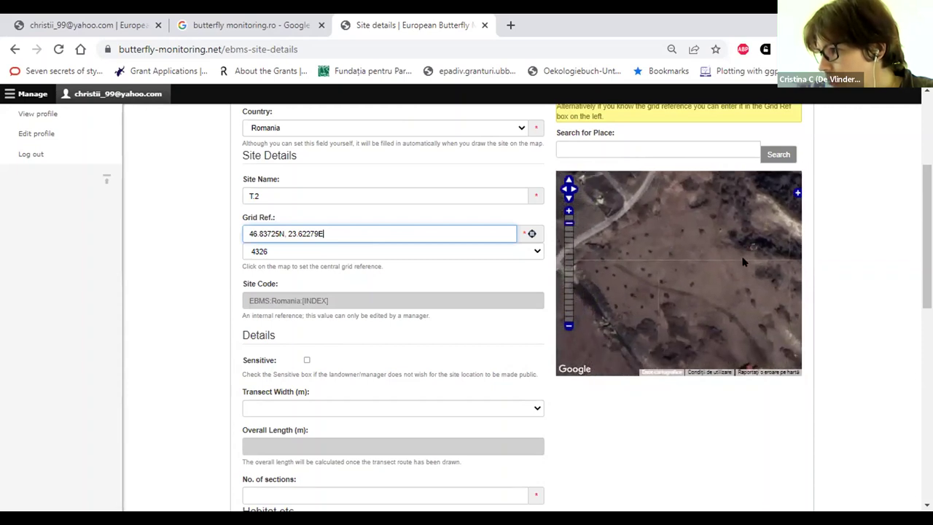
drag(730, 263, 620, 286)
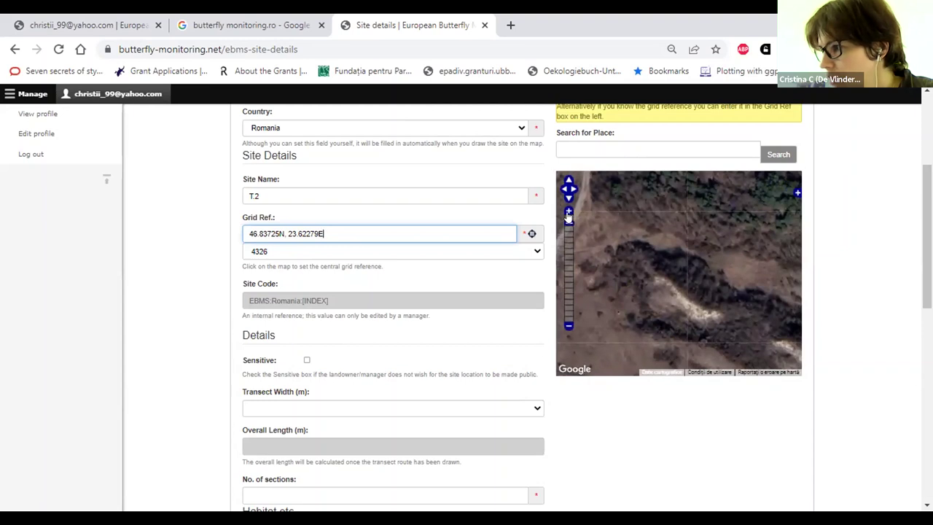
click(567, 326)
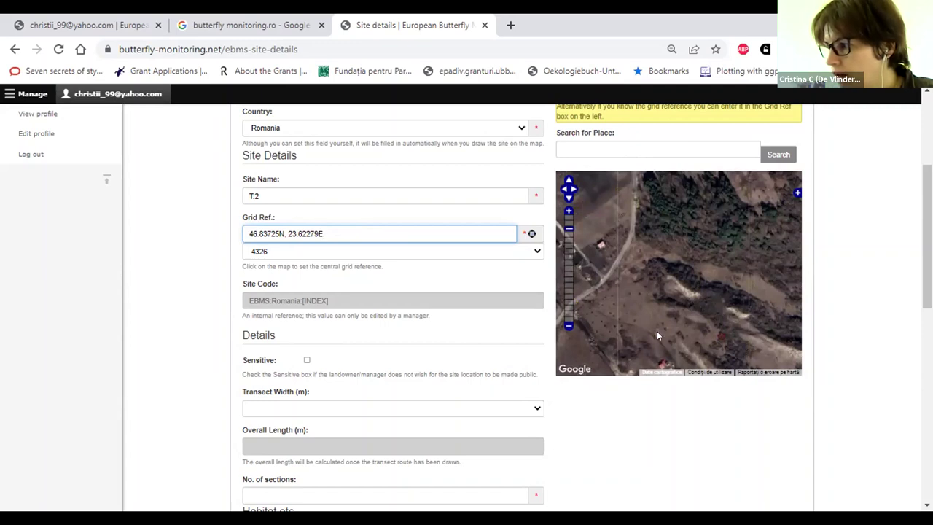
drag(656, 330, 645, 243)
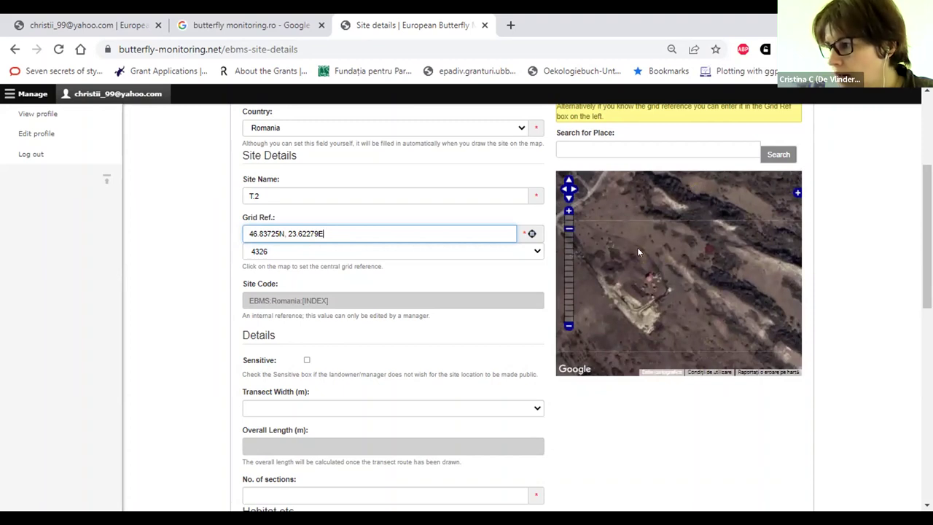
drag(637, 247, 661, 326)
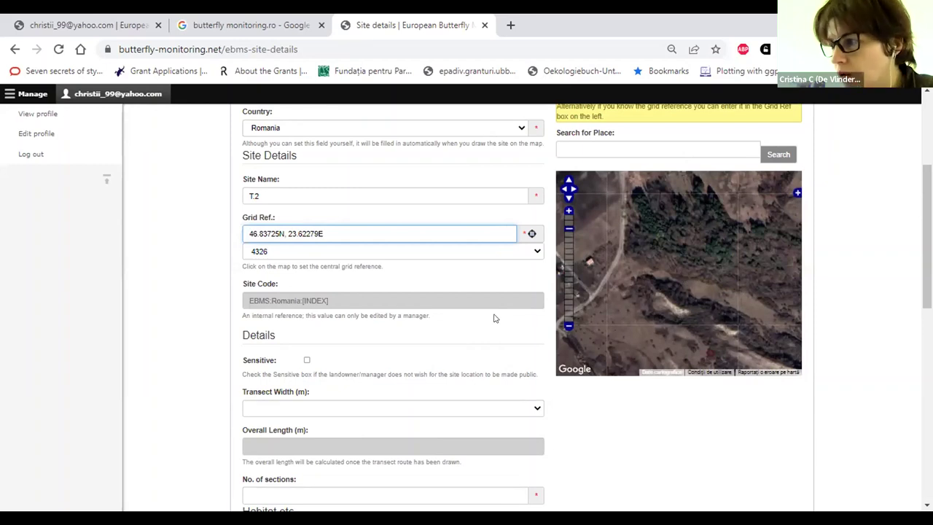
scroll(177, 349, down, 1)
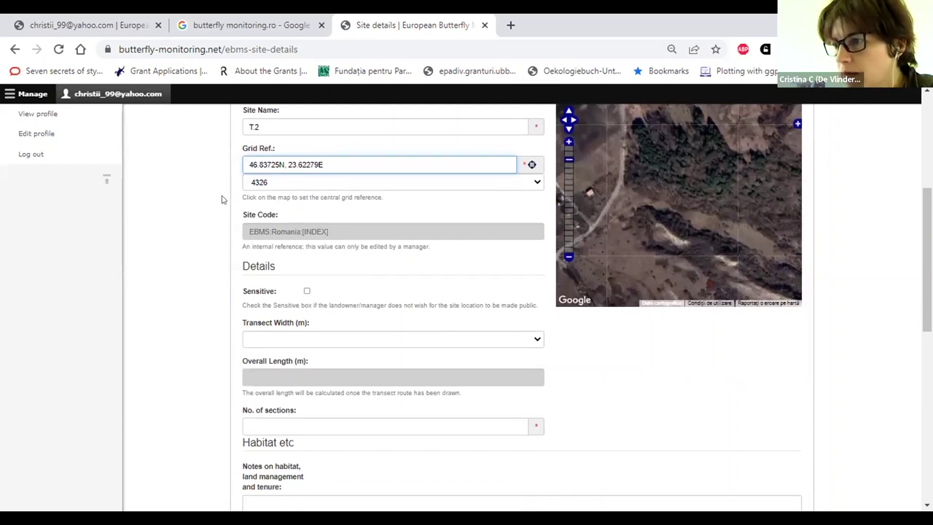
scroll(223, 198, down, 1)
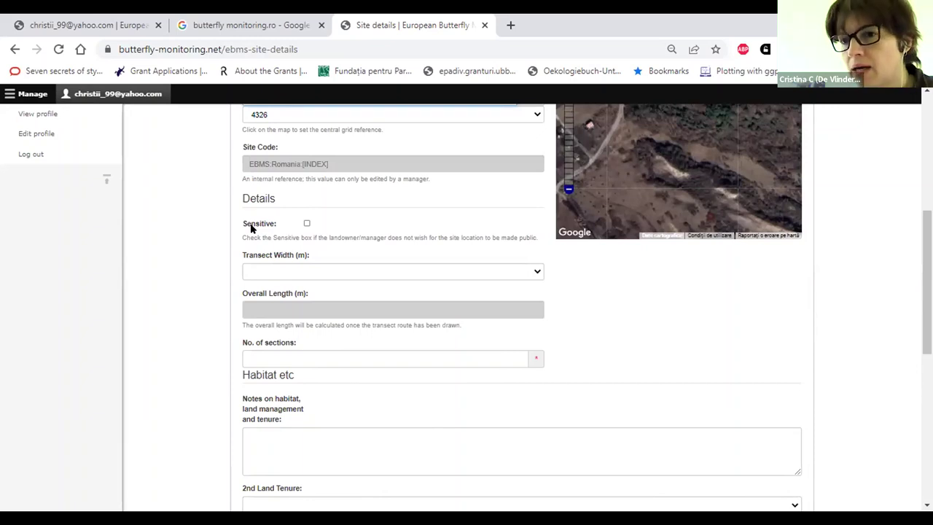
click(306, 223)
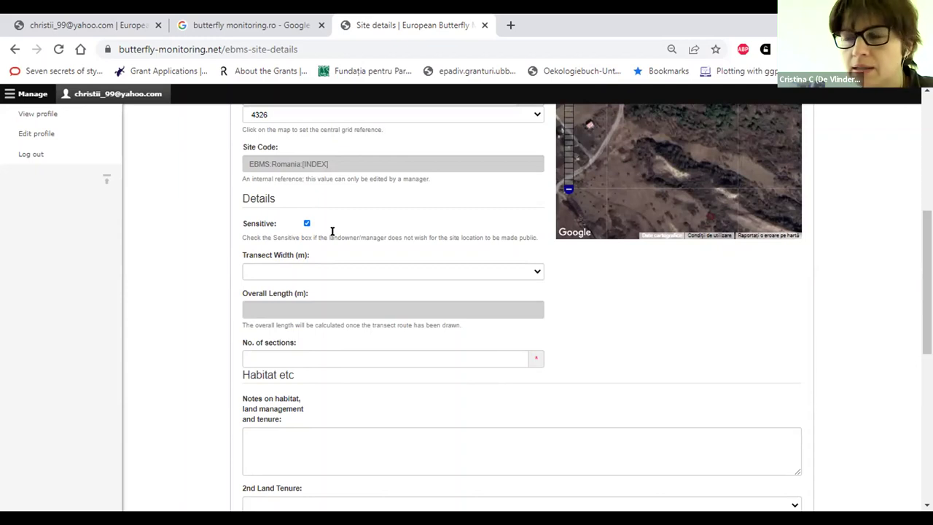
scroll(331, 233, down, 1)
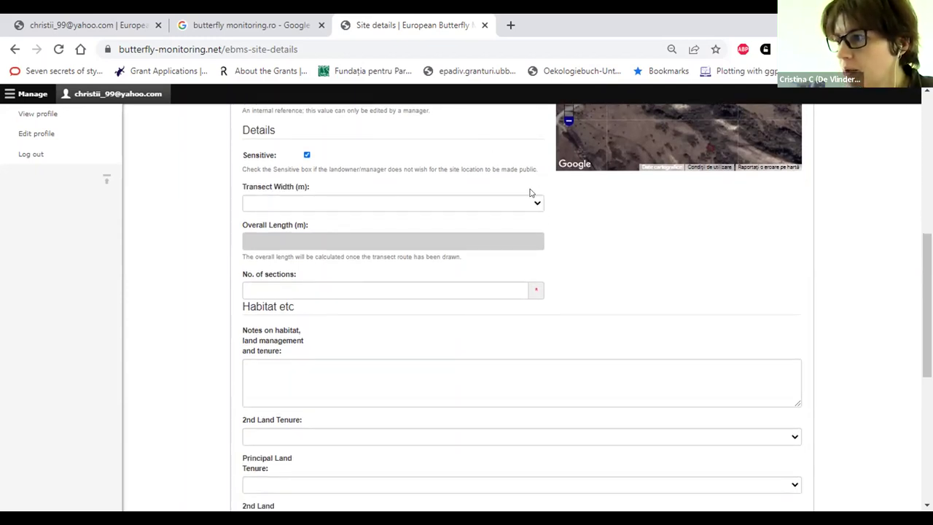
click(306, 154)
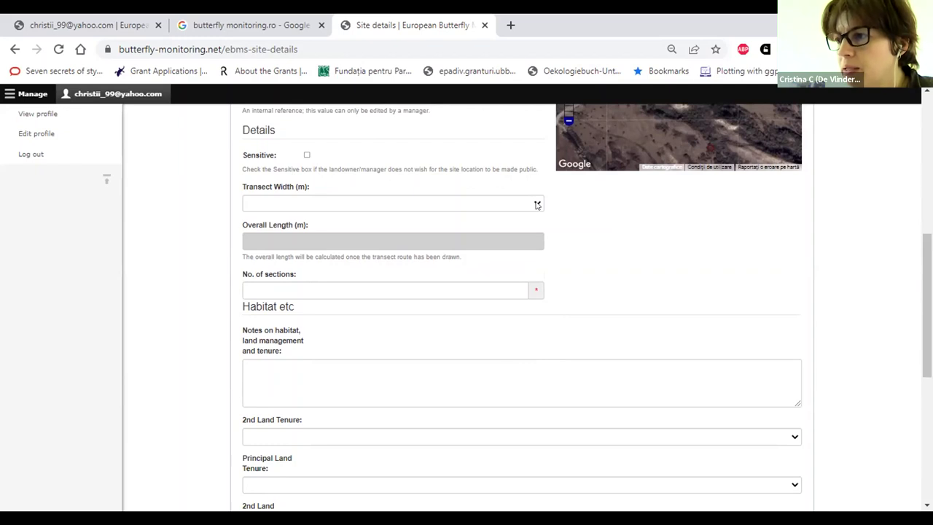
Step: Set the transect width to 5 m and the number of sections to 2
click(536, 205)
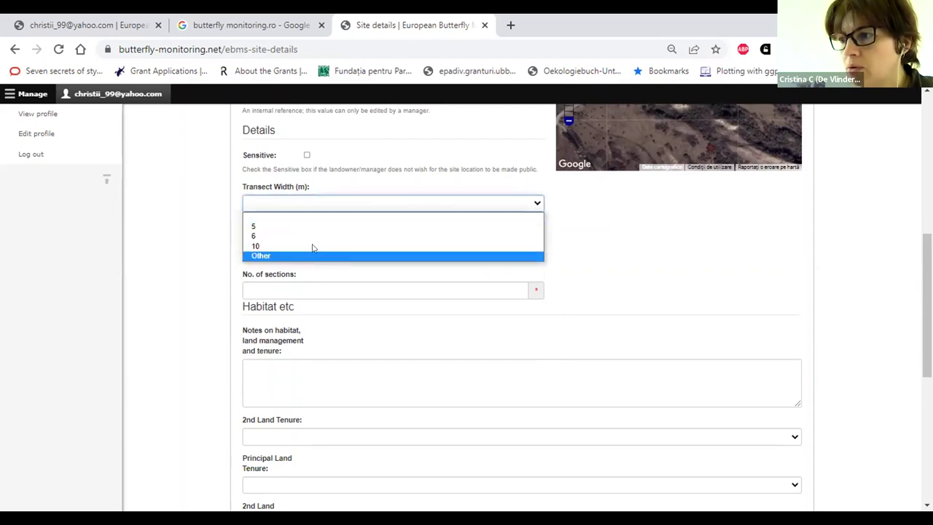
click(250, 228)
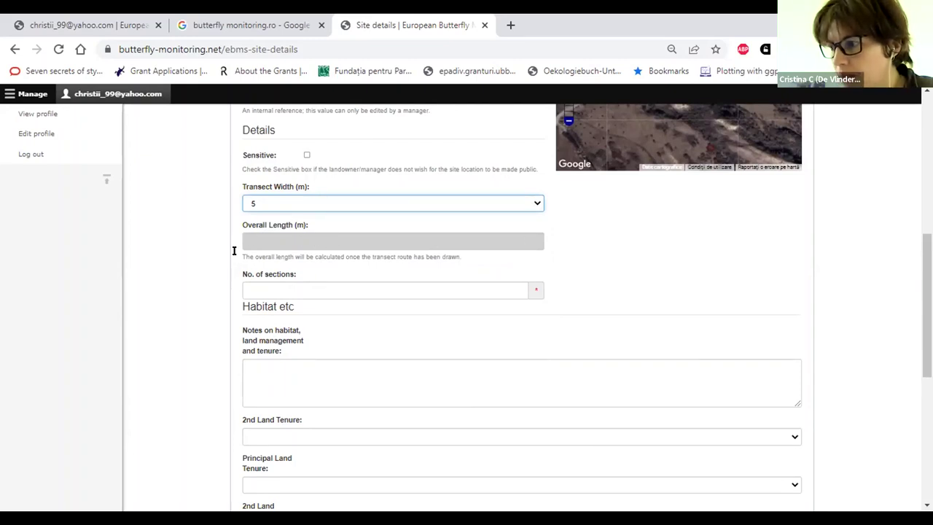
scroll(175, 241, down, 1)
click(501, 220)
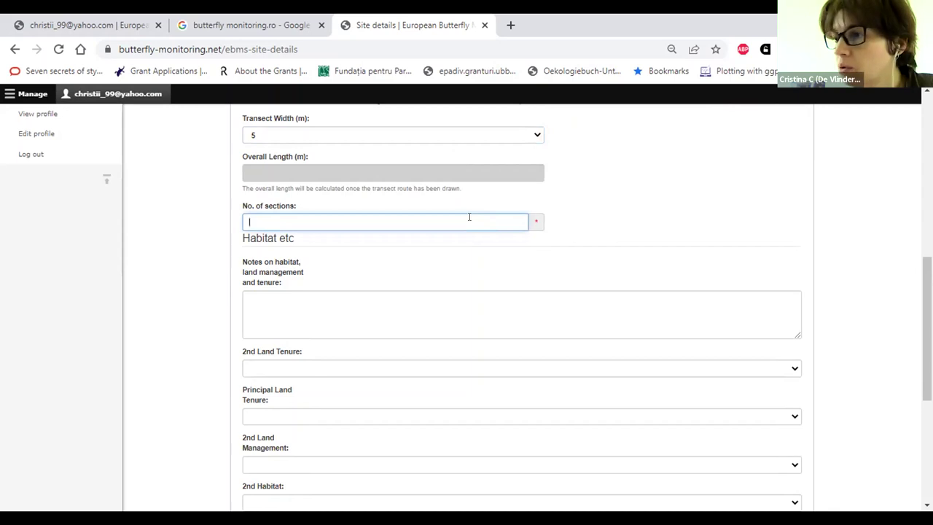
text(2)
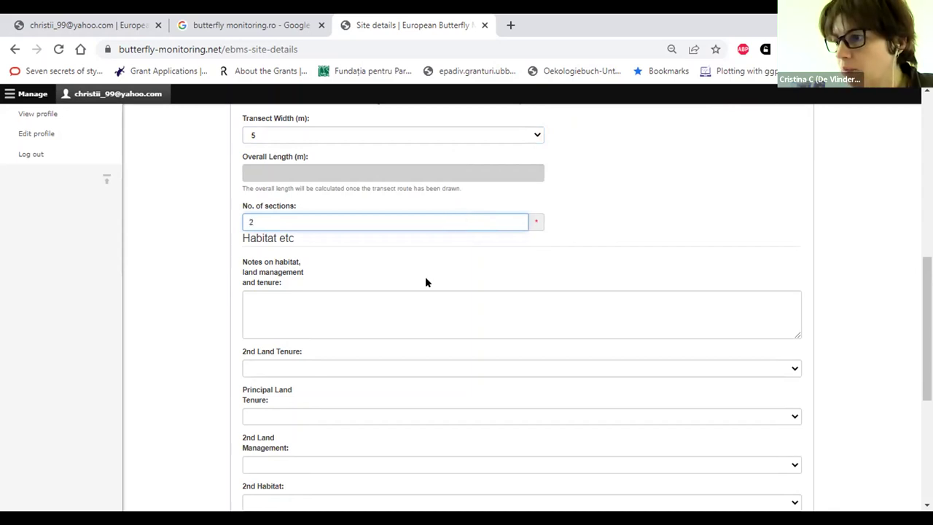
Step: Set the site's principal land management to Grazing
scroll(393, 296, down, 1)
scroll(393, 296, down, 1)
click(322, 240)
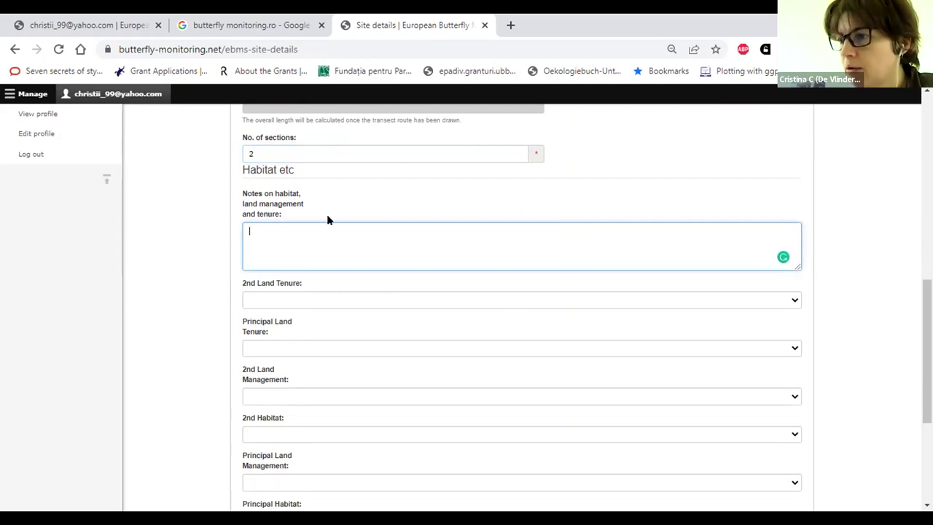
scroll(317, 248, down, 1)
scroll(319, 236, down, 1)
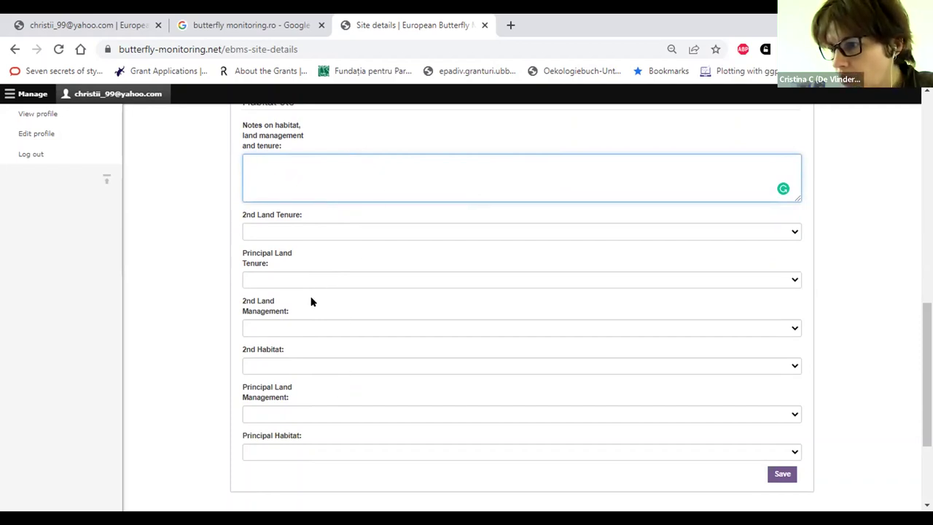
scroll(290, 345, down, 1)
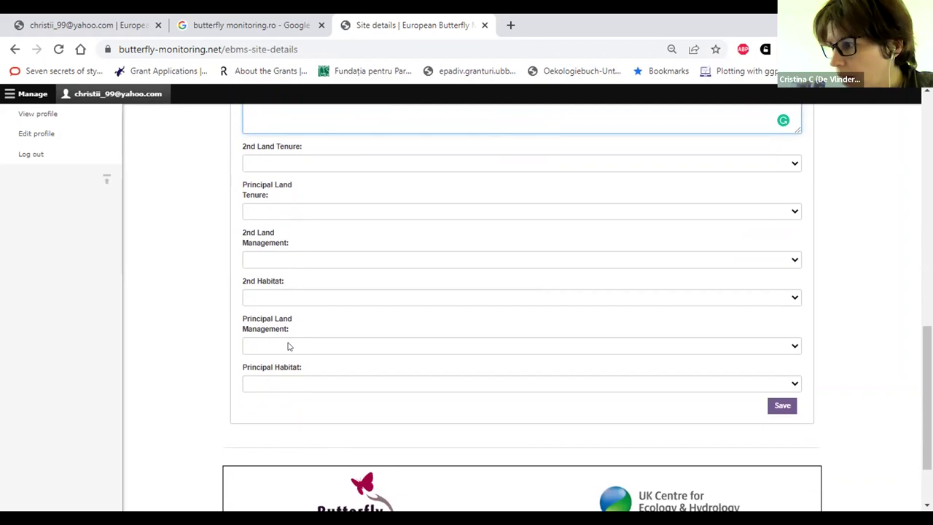
click(288, 347)
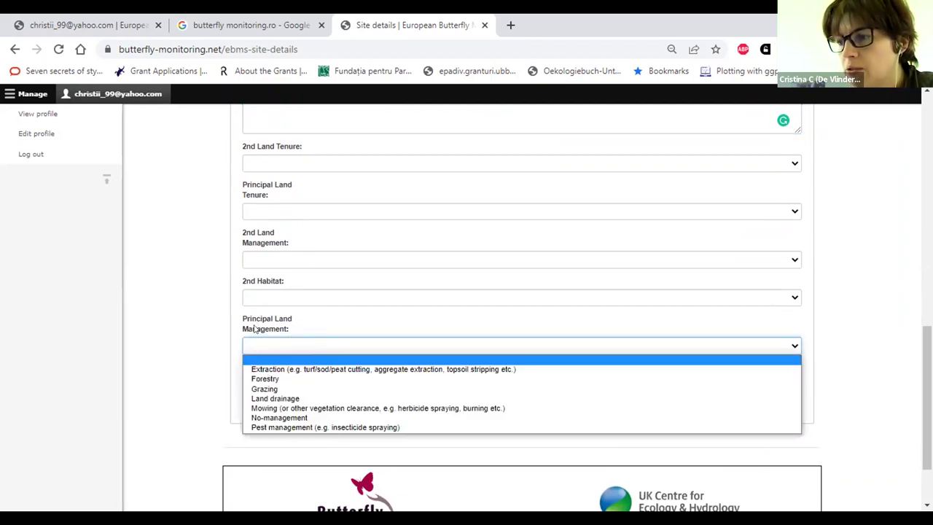
click(263, 392)
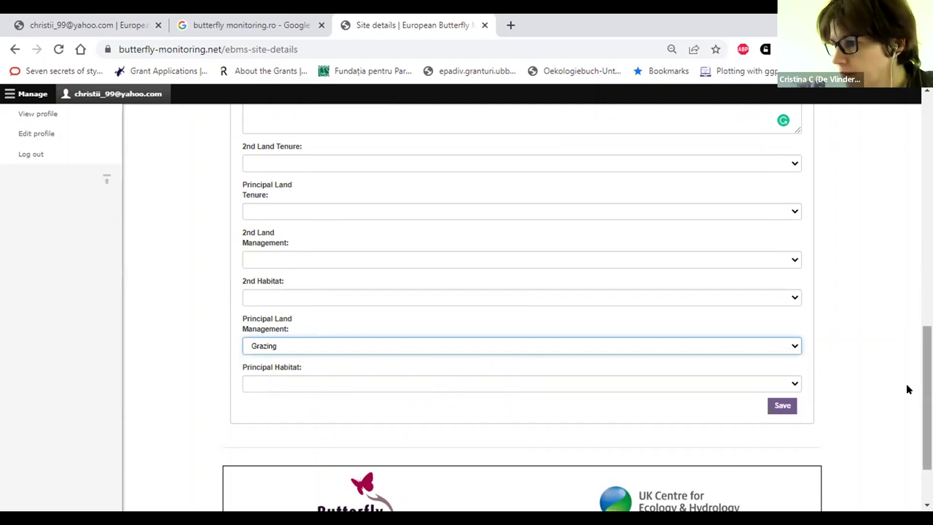
Step: Set the principal habitat to Grassland and save the site details
click(312, 383)
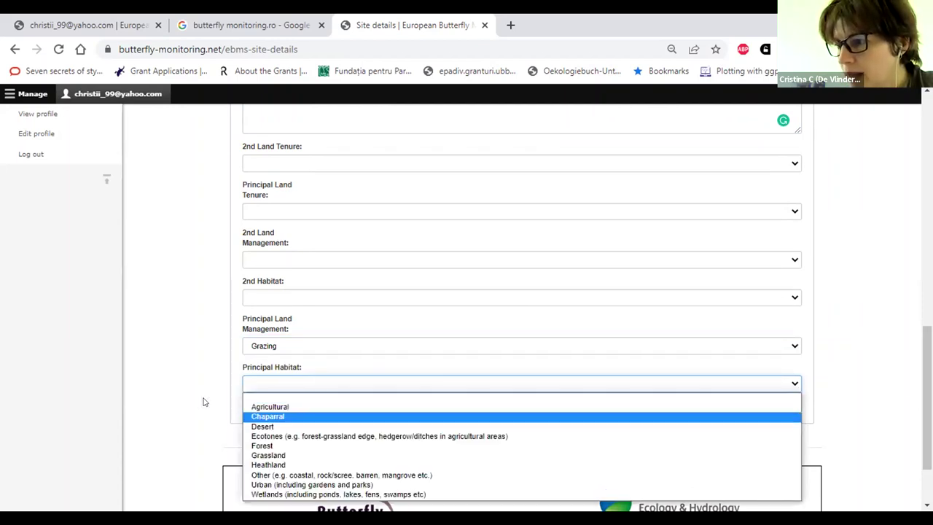
scroll(204, 402, down, 1)
click(276, 314)
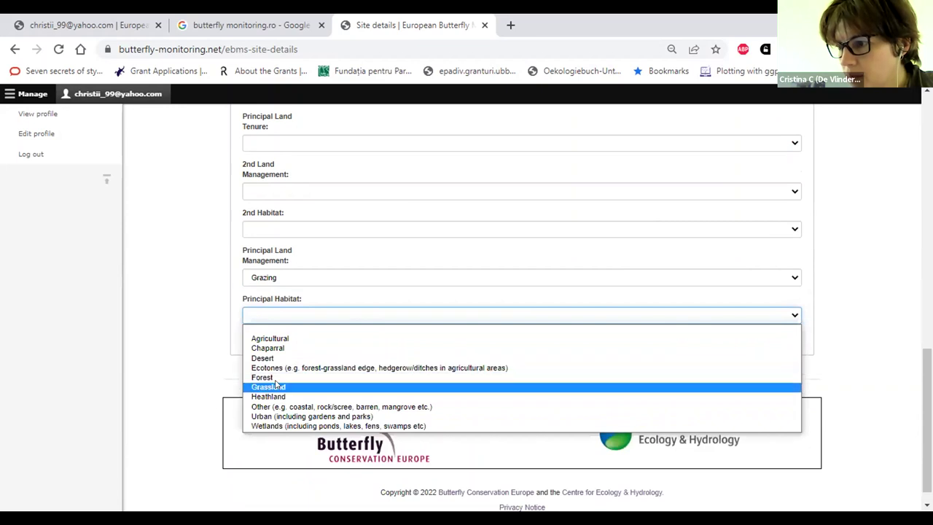
click(275, 389)
click(782, 336)
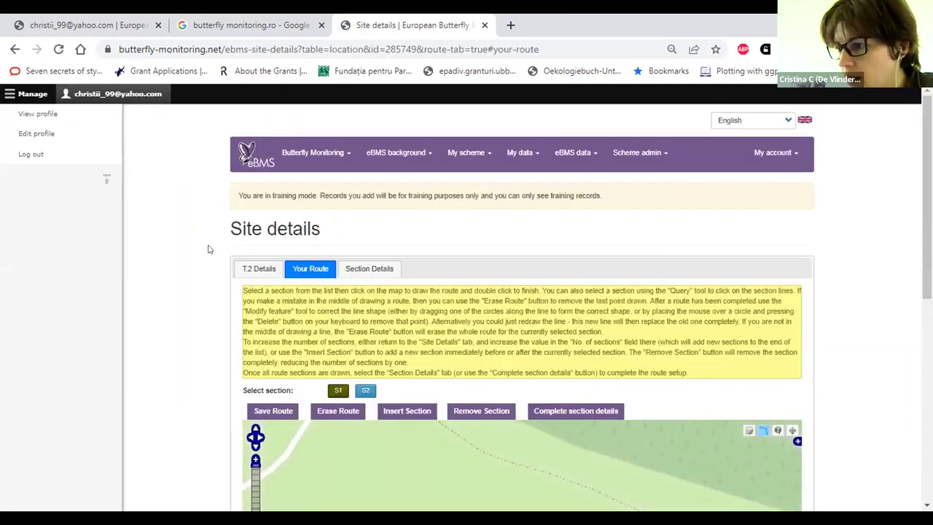
Step: Switch the route map's base layer to Google Hybrid and show the area around the site closer up
scroll(177, 248, down, 3)
scroll(179, 244, up, 2)
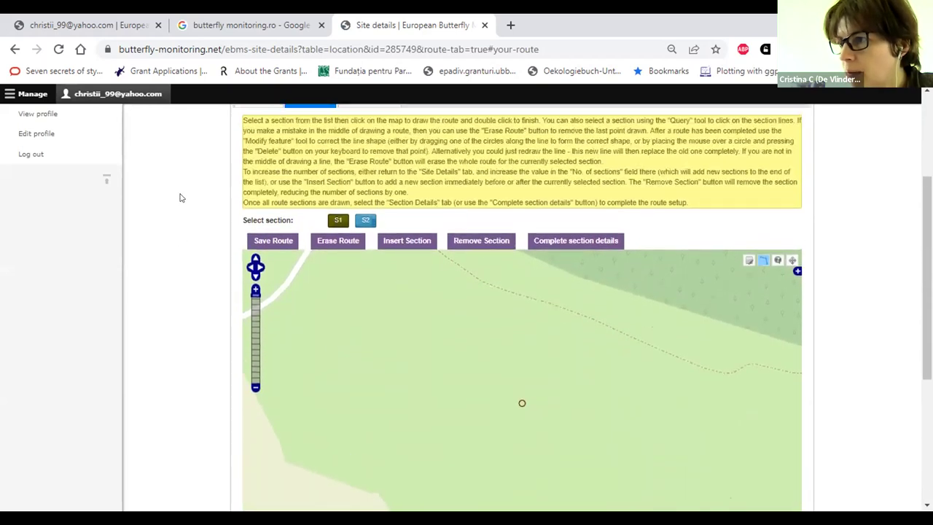
scroll(196, 230, down, 3)
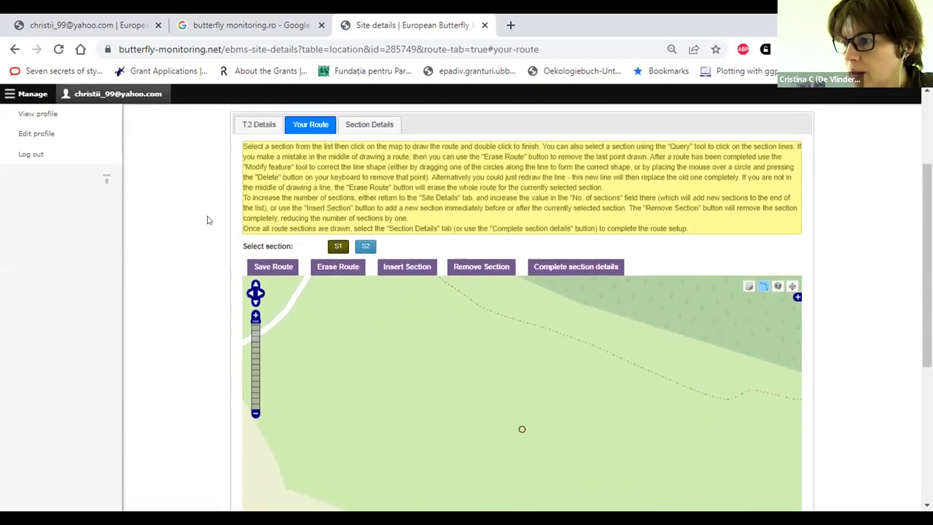
click(797, 170)
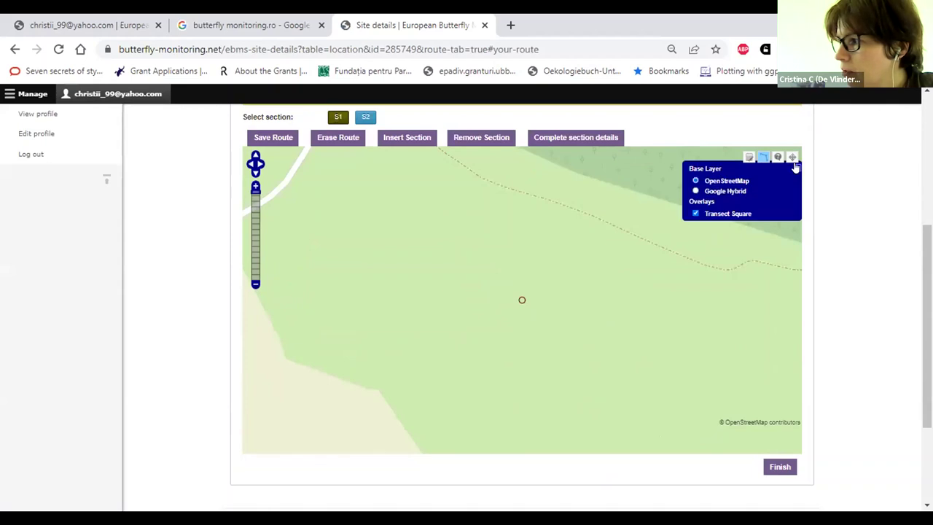
click(695, 191)
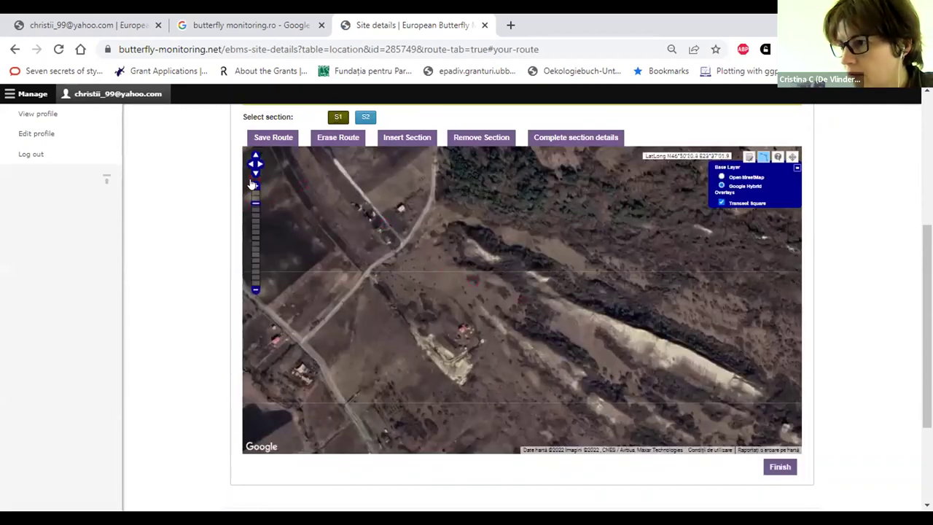
click(254, 187)
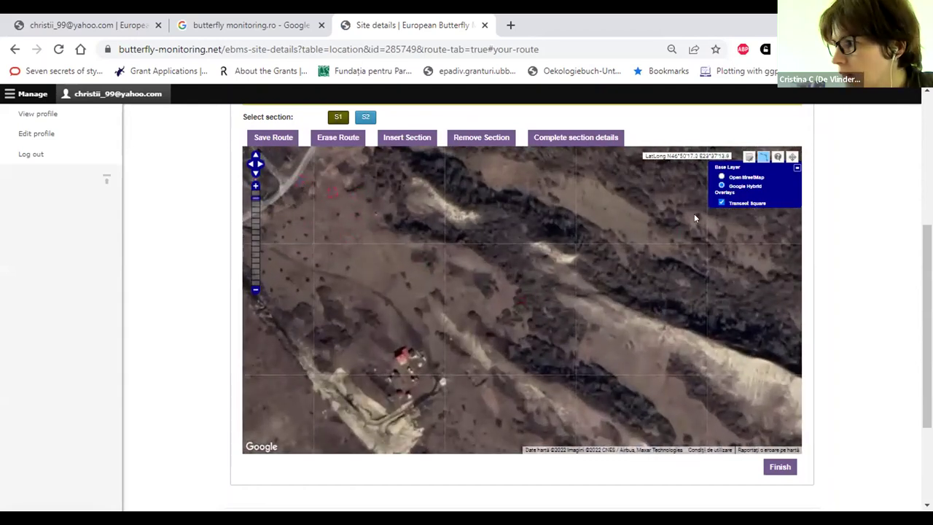
Step: Draw section S1's route on the satellite map, starting at the road in the northwest and running southeast along the hillside
click(339, 118)
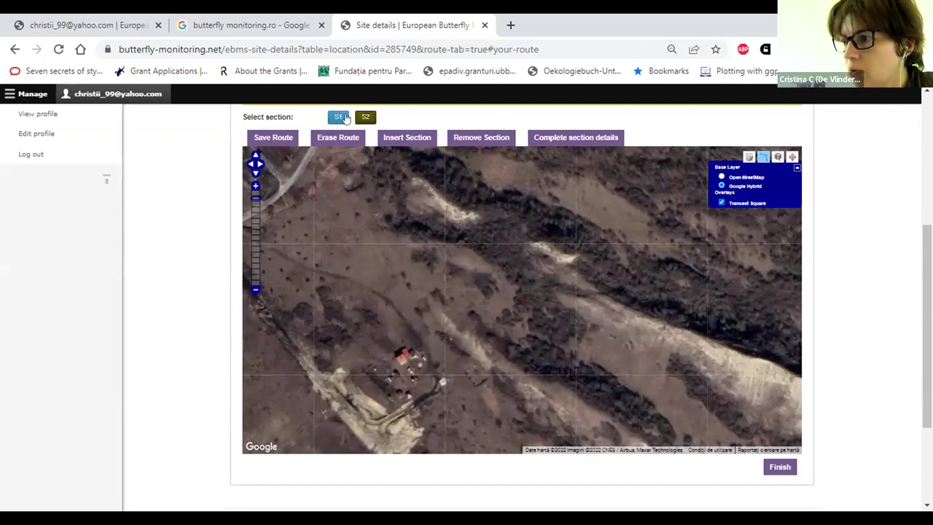
click(345, 119)
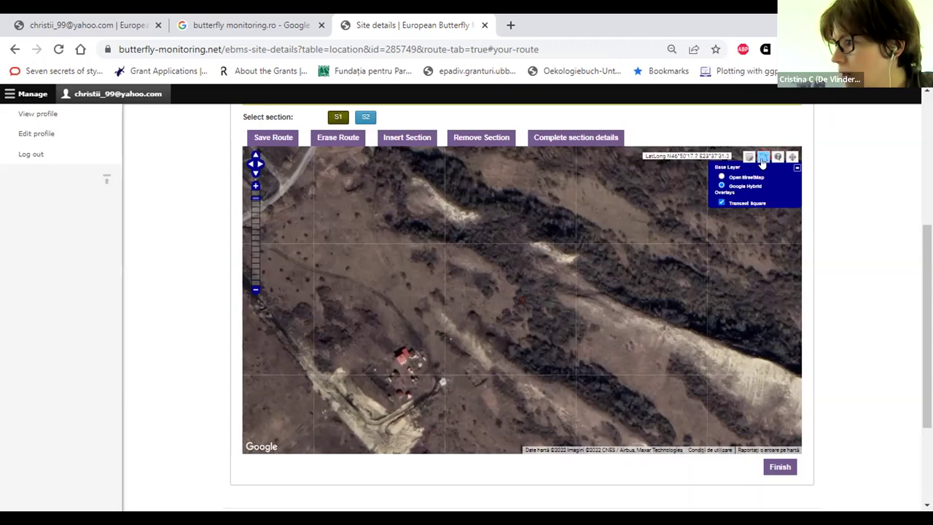
click(796, 169)
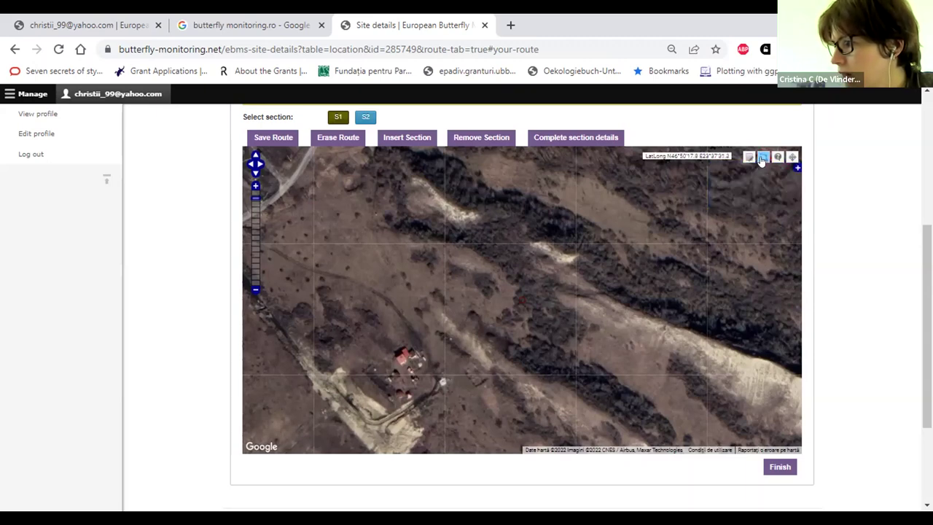
click(762, 159)
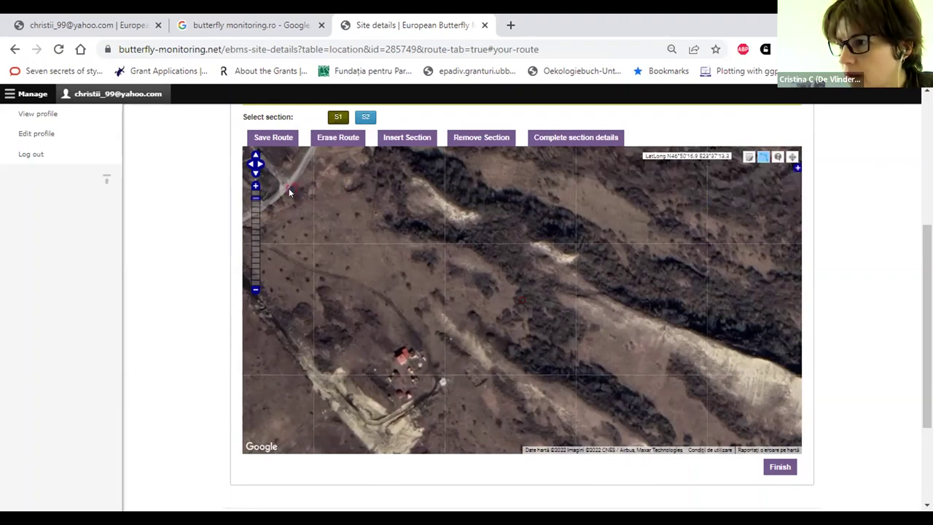
click(328, 180)
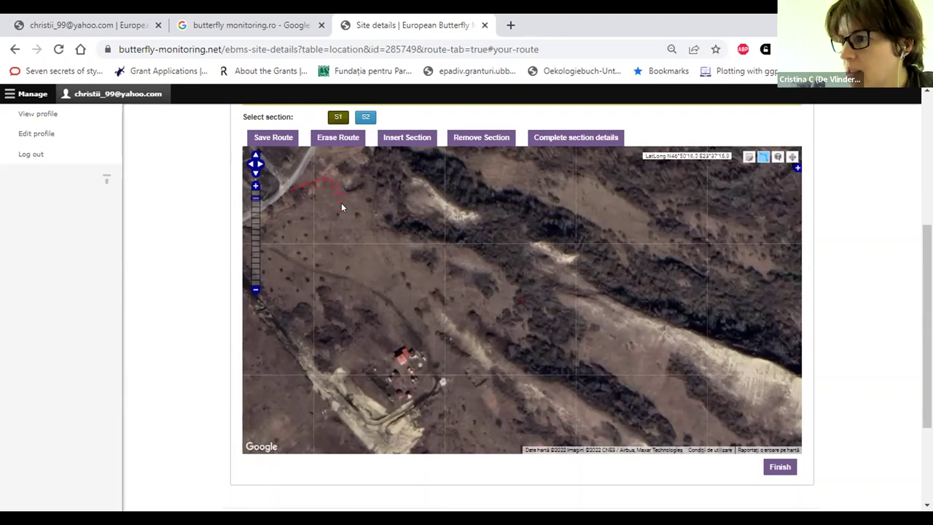
click(343, 204)
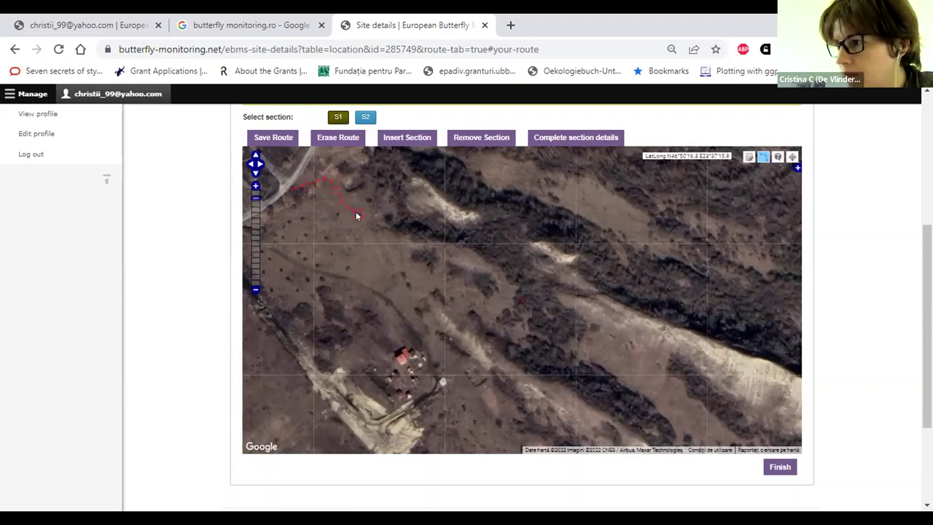
click(408, 238)
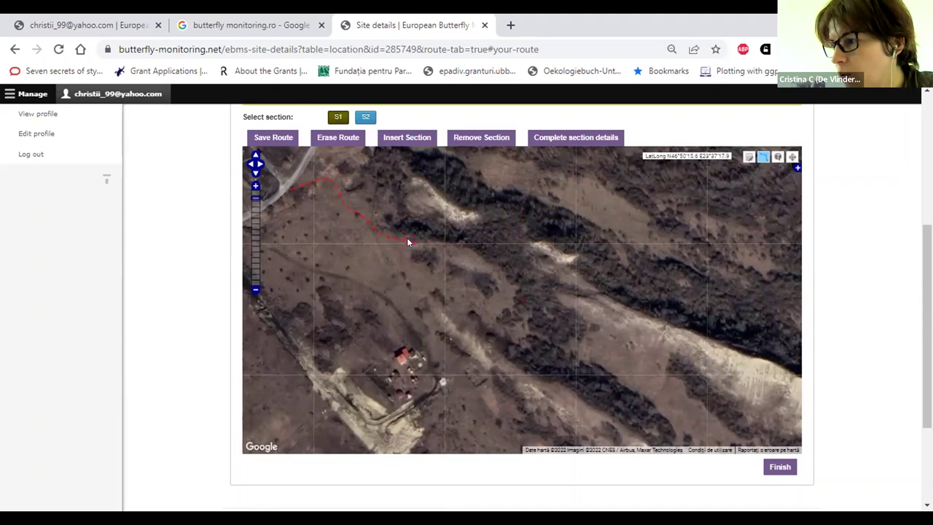
double_click(407, 238)
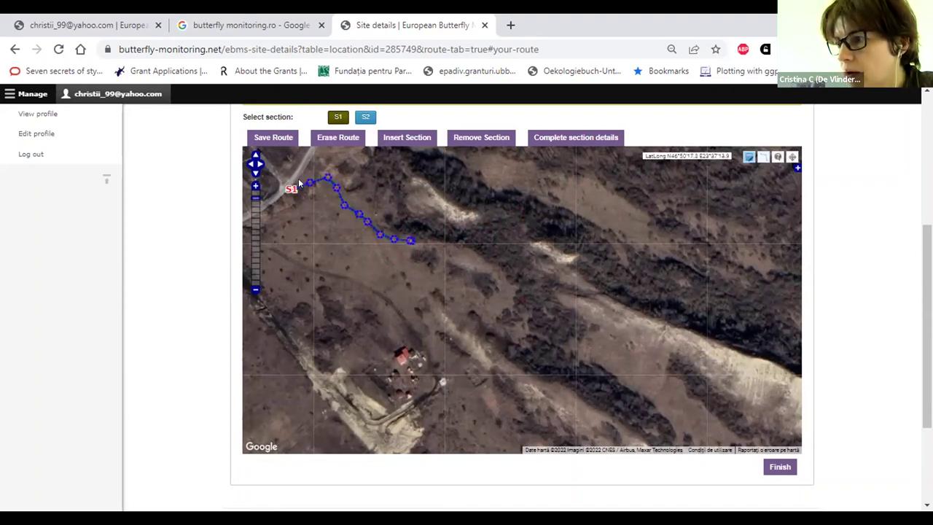
Step: Switch to section S2, discarding S1's unsaved changes, and draw its route from the end of S1 southeast along the woodland edge
click(366, 118)
scroll(366, 118, down, 1)
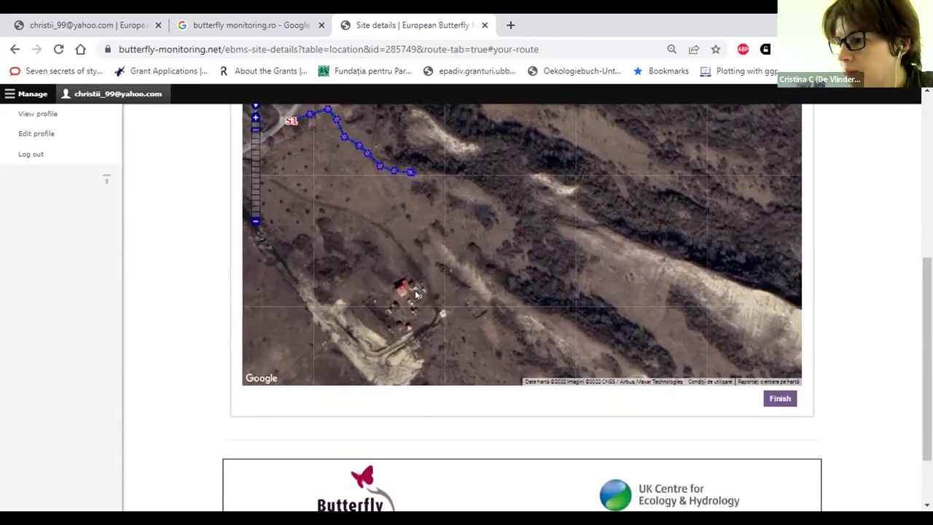
scroll(392, 198, up, 2)
click(365, 186)
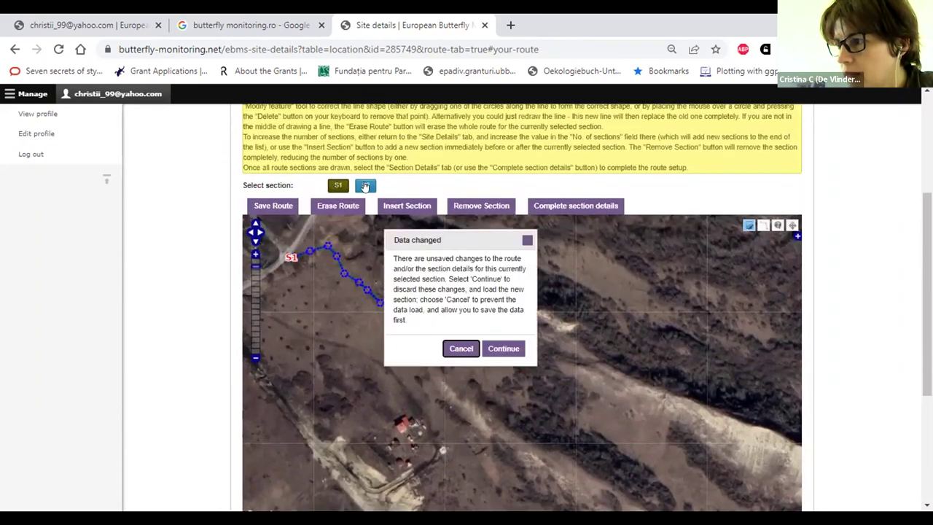
click(501, 348)
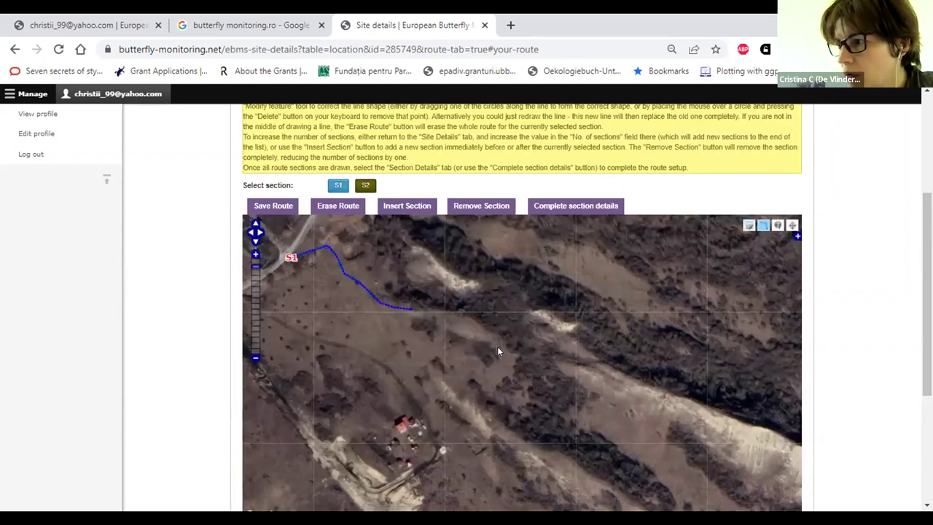
click(410, 312)
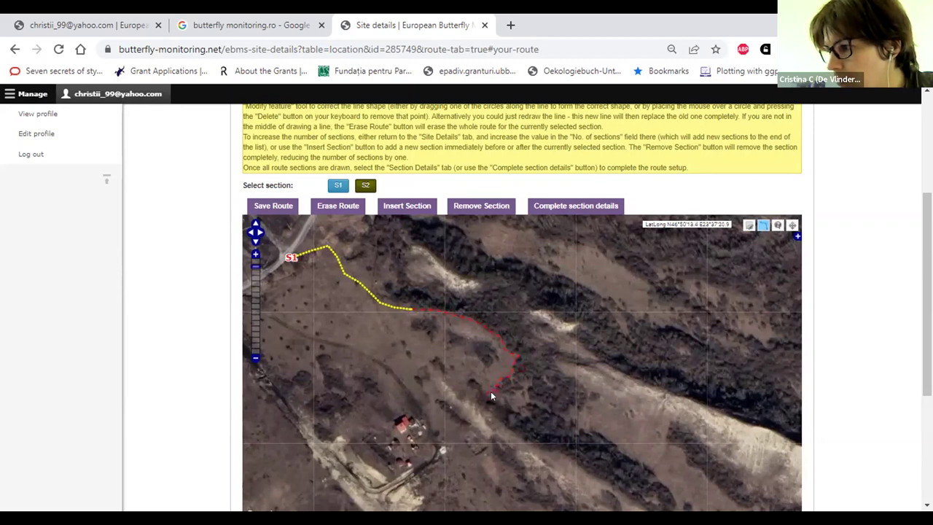
drag(497, 395, 509, 397)
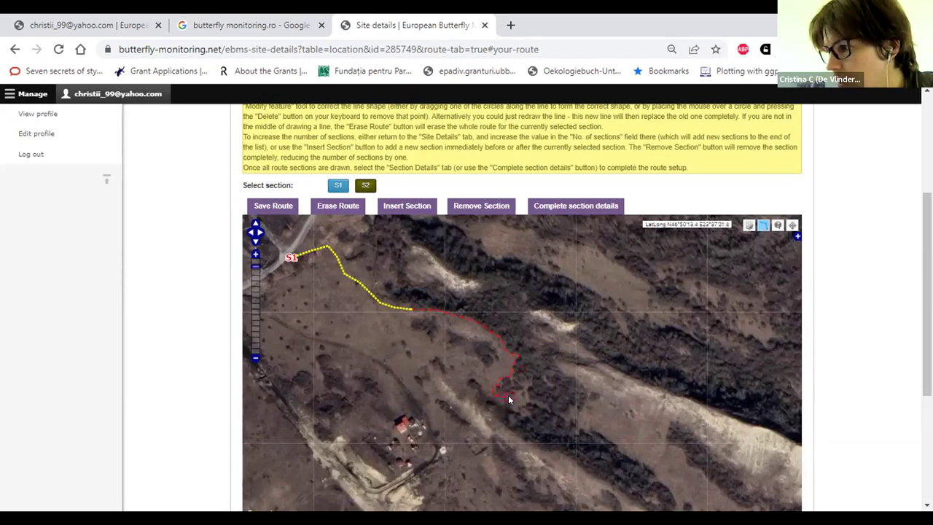
double_click(508, 397)
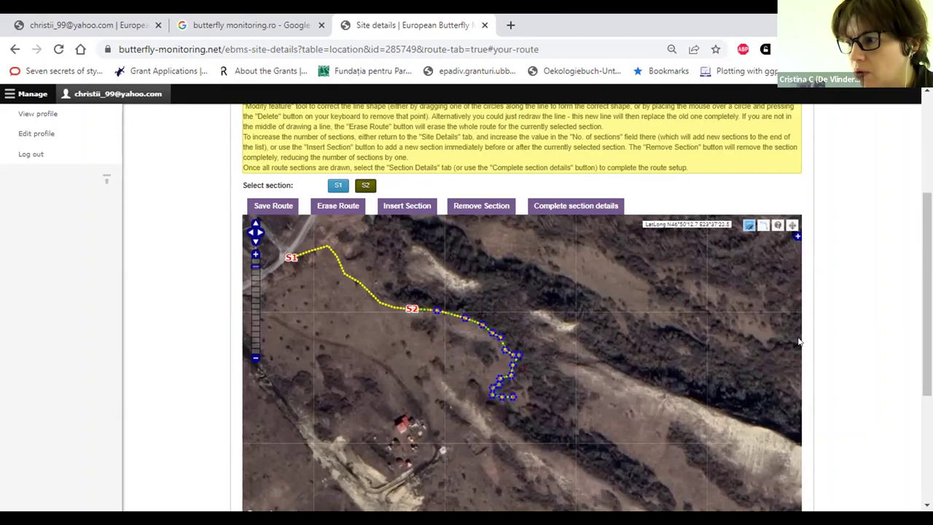
Step: Check the drawn routes of both sections and finish the route setup without saving them
scroll(830, 321, down, 2)
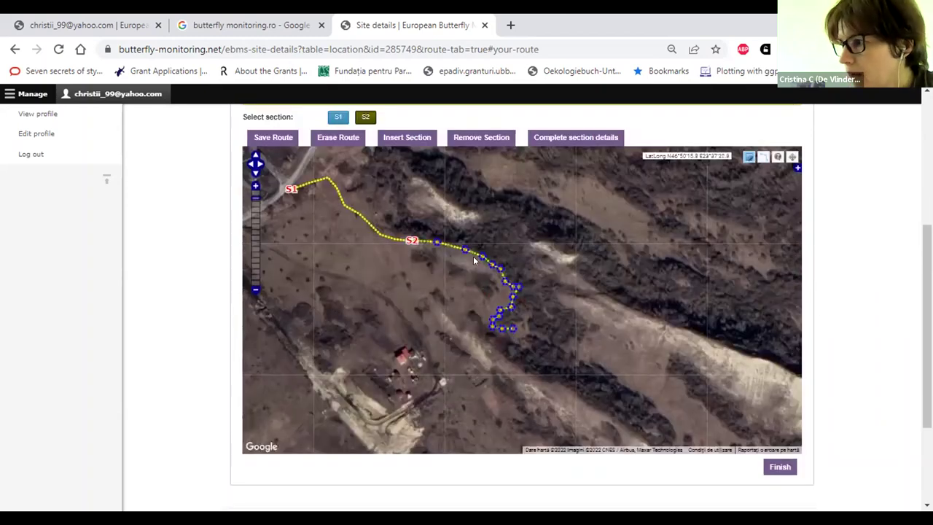
scroll(495, 305, down, 4)
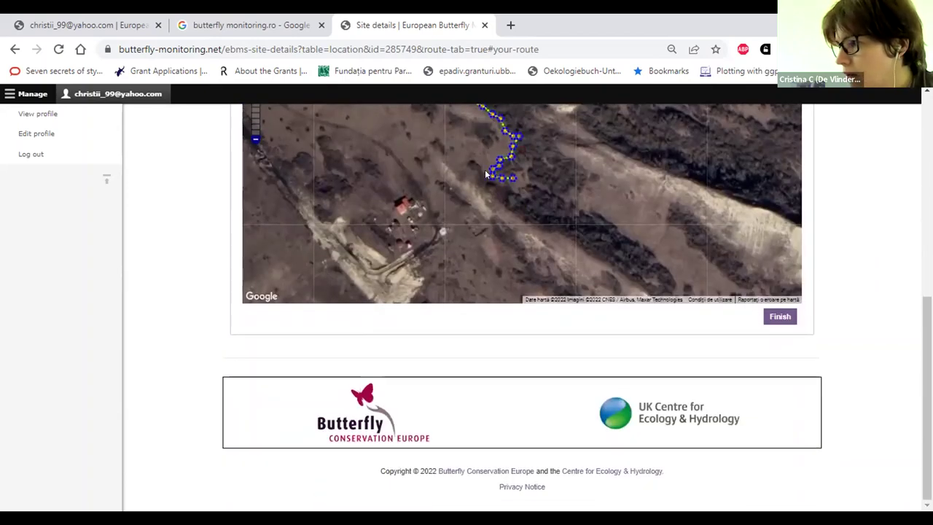
scroll(745, 317, up, 2)
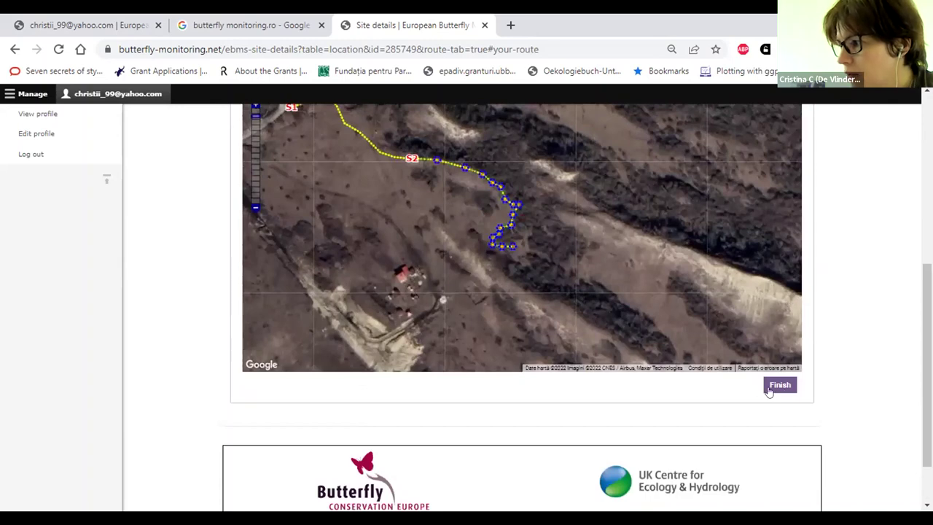
click(770, 386)
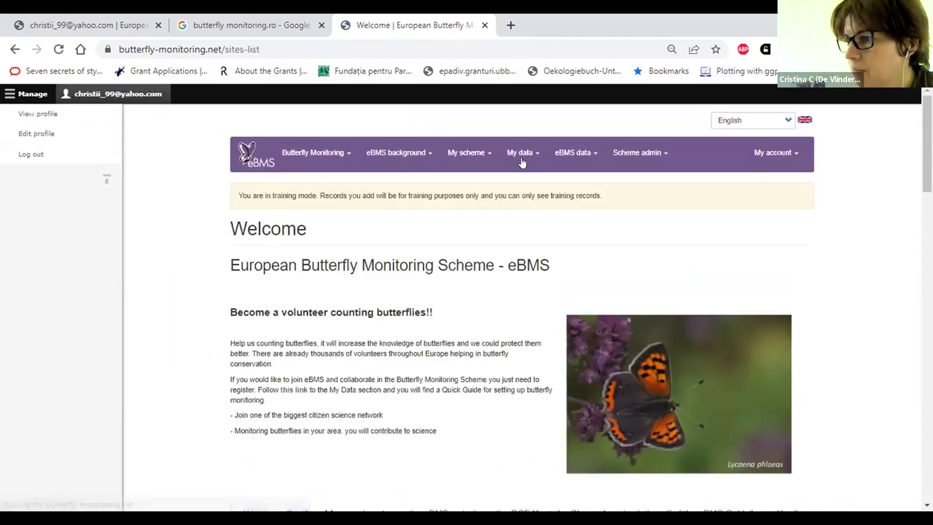
Step: Go to the list of own transect sites and open site T.2 for editing
scroll(459, 287, down, 6)
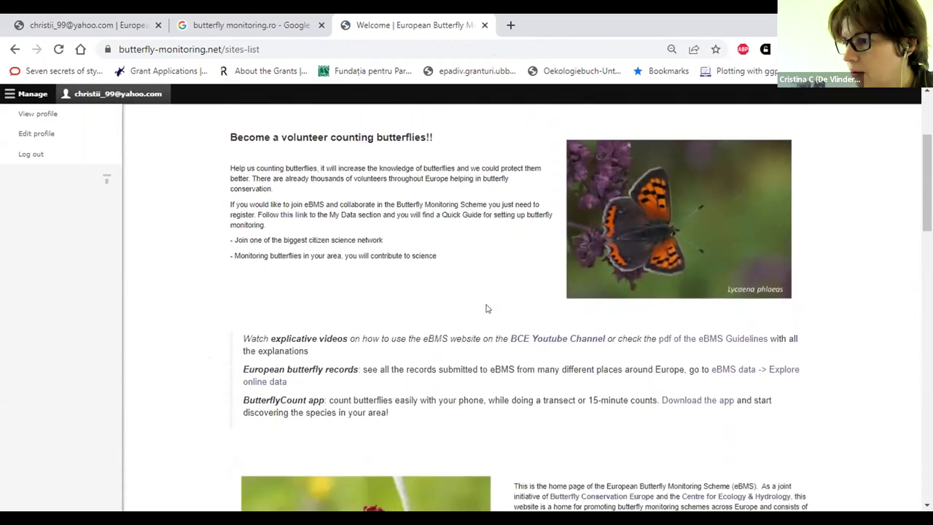
scroll(704, 283, up, 7)
click(599, 156)
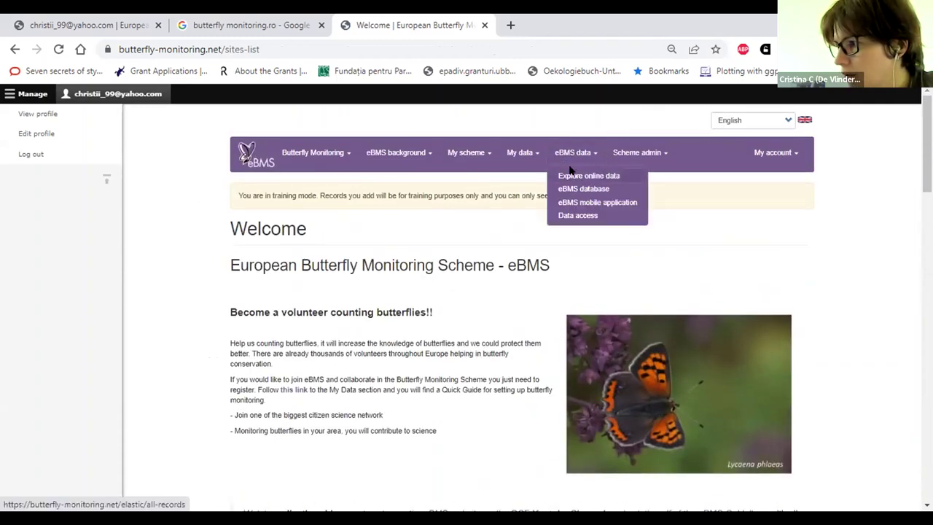
click(519, 153)
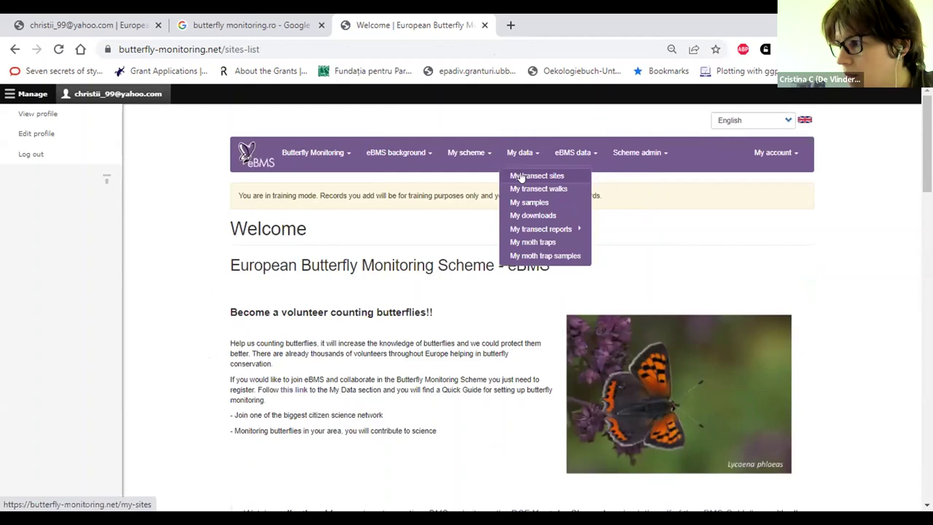
click(520, 177)
scroll(209, 329, down, 2)
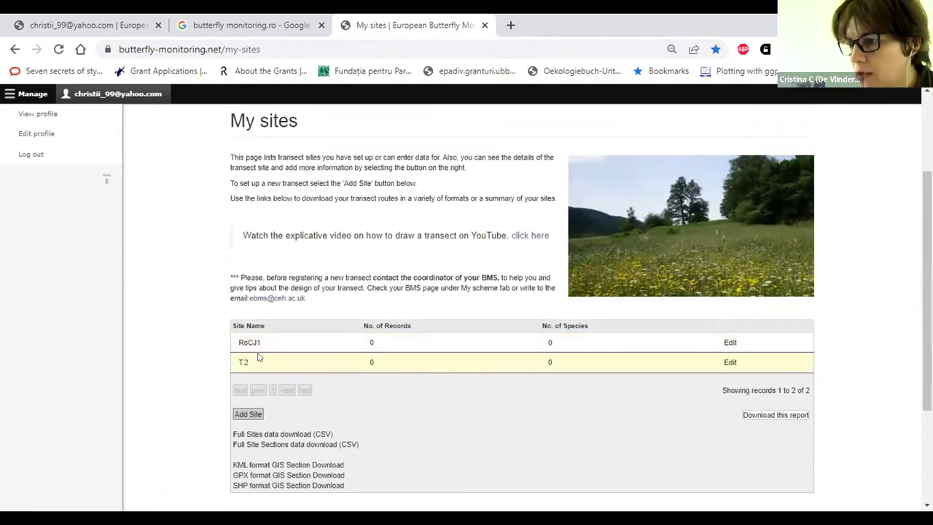
click(729, 363)
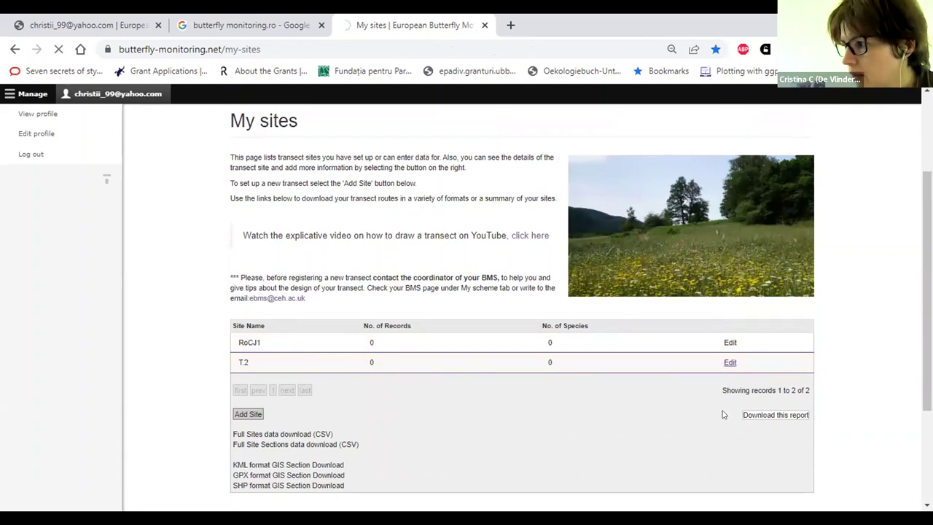
Step: Check site T.2's route map, and review the habitat and management fields in the details of section S1
scroll(203, 263, down, 2)
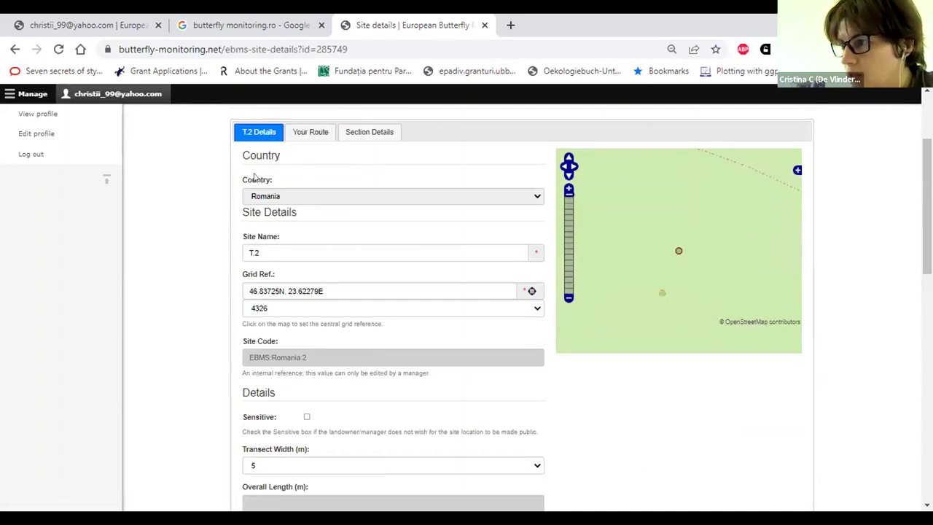
click(303, 131)
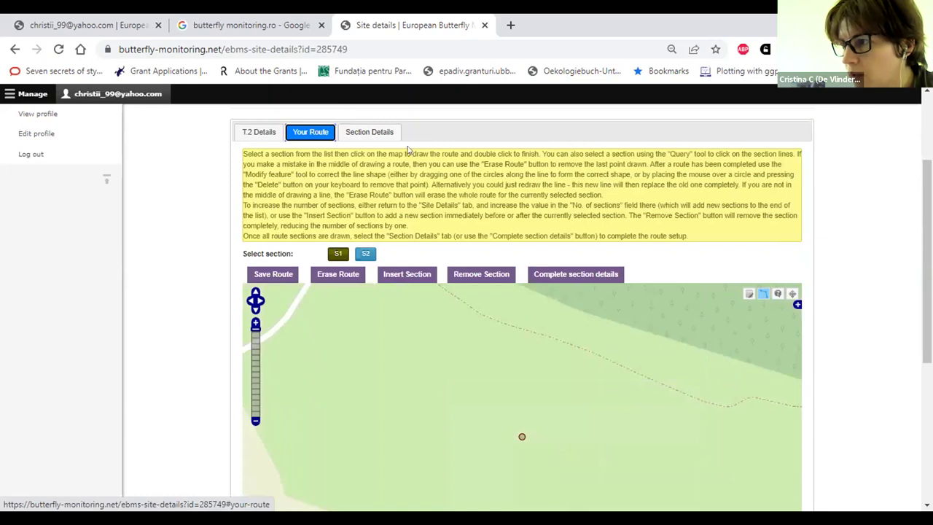
click(376, 130)
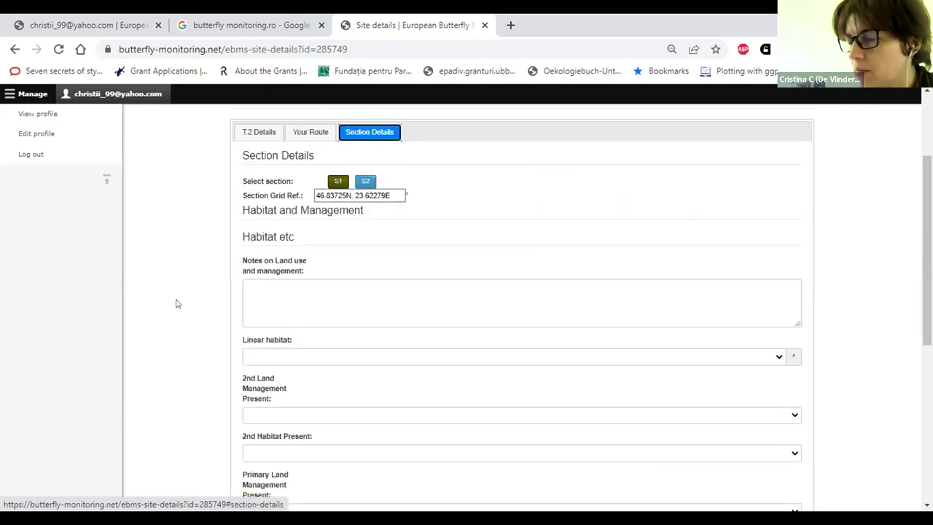
scroll(175, 303, down, 1)
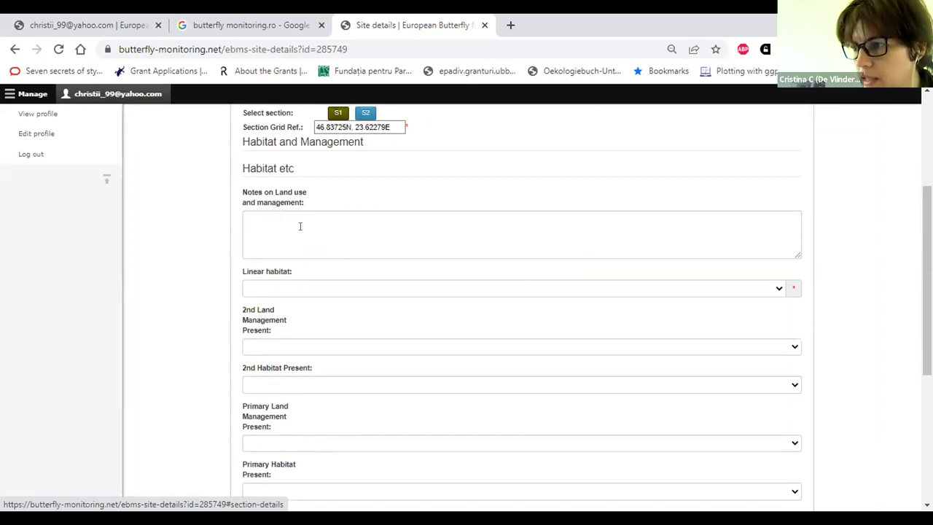
scroll(145, 273, down, 1)
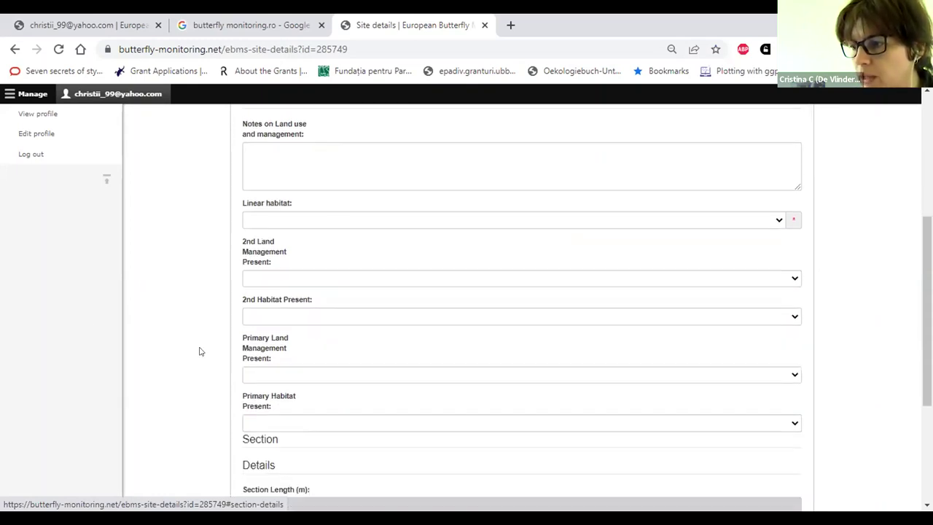
scroll(226, 335, down, 2)
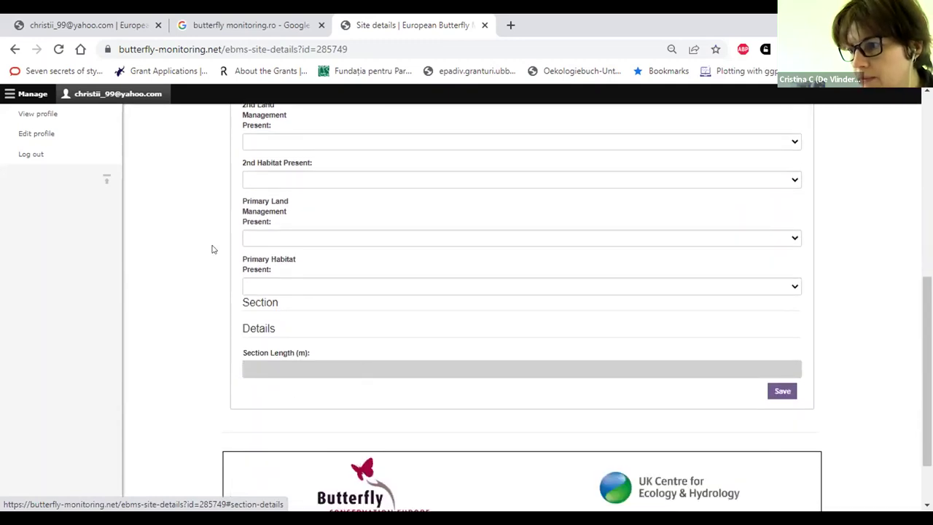
scroll(199, 241, up, 6)
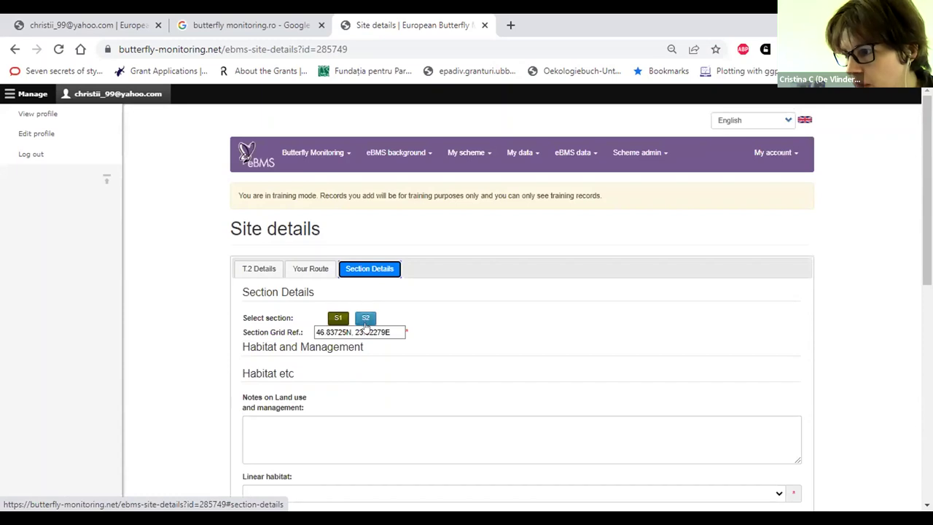
Step: Compare the section details of S1 and S2, and return to the site's route map with S2 selected
click(365, 321)
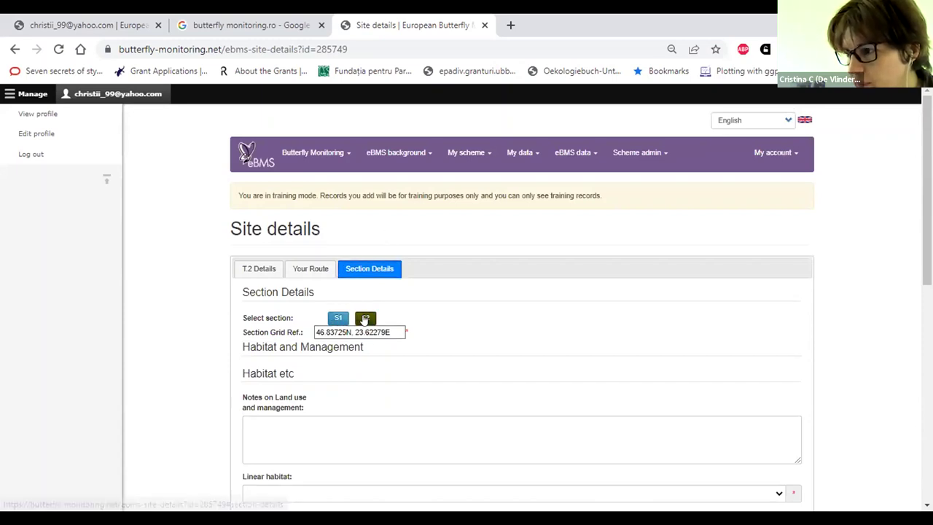
click(338, 318)
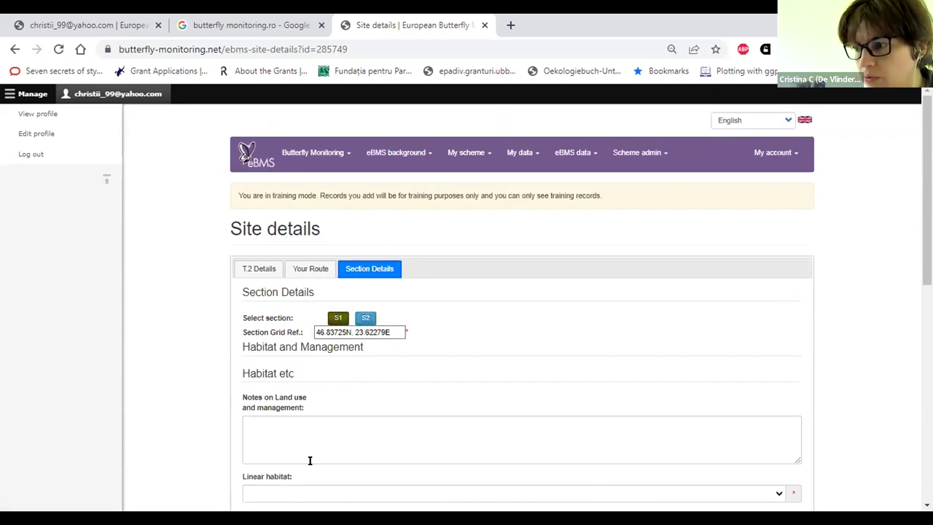
click(364, 320)
scroll(204, 335, down, 7)
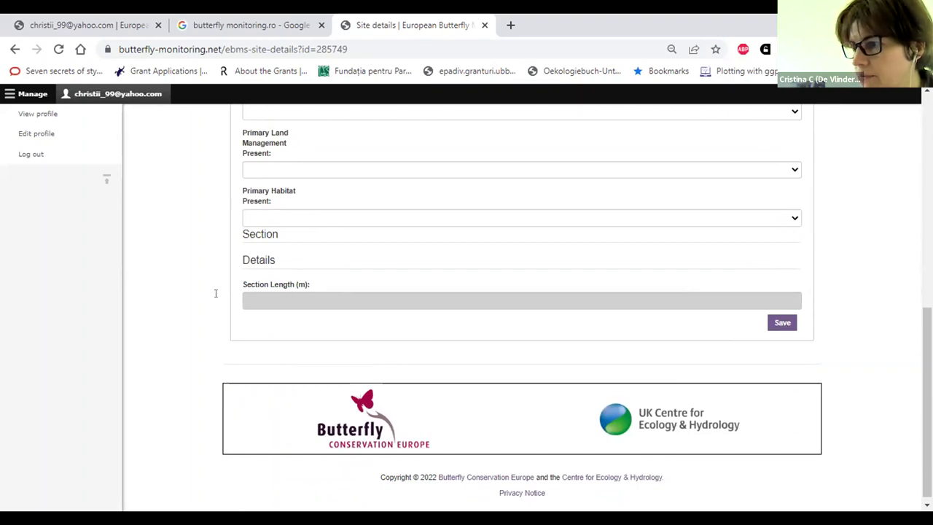
scroll(188, 292, up, 5)
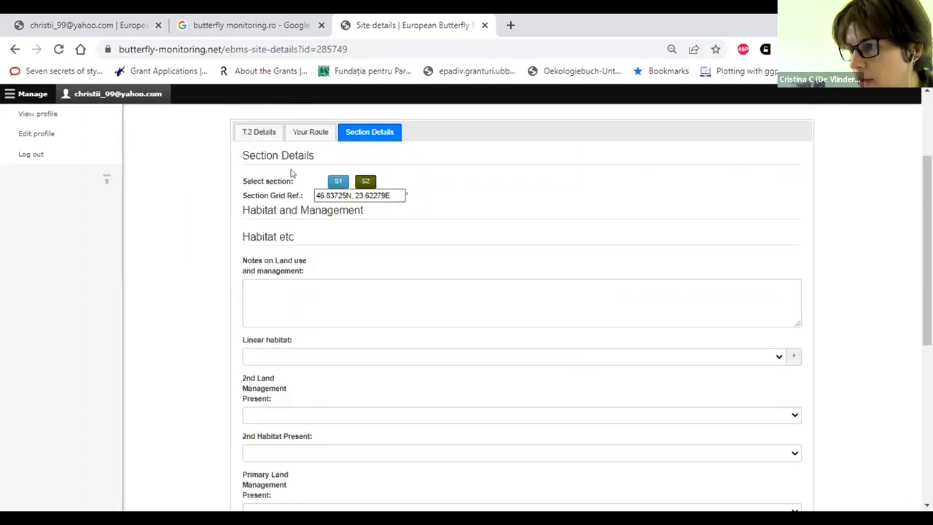
click(301, 130)
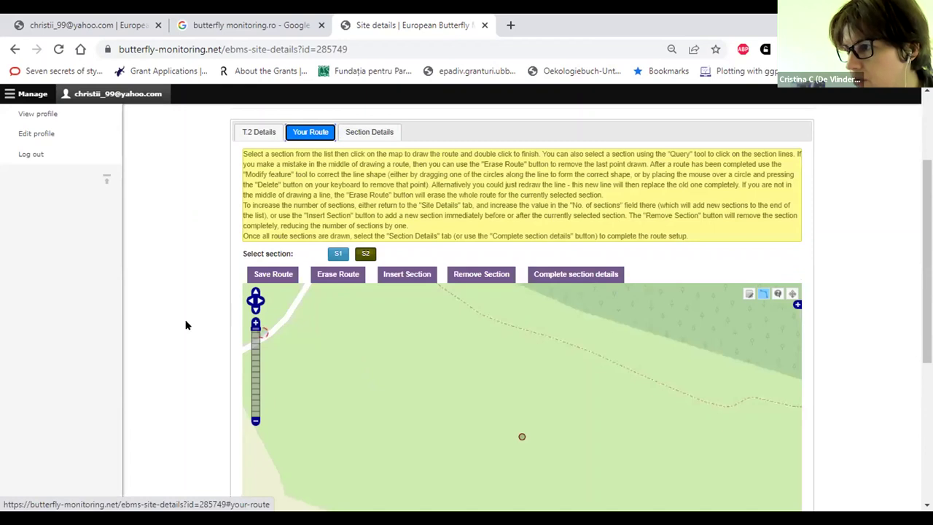
Step: Switch the route map's base layer to Google Hybrid
scroll(185, 325, down, 3)
scroll(281, 258, up, 1)
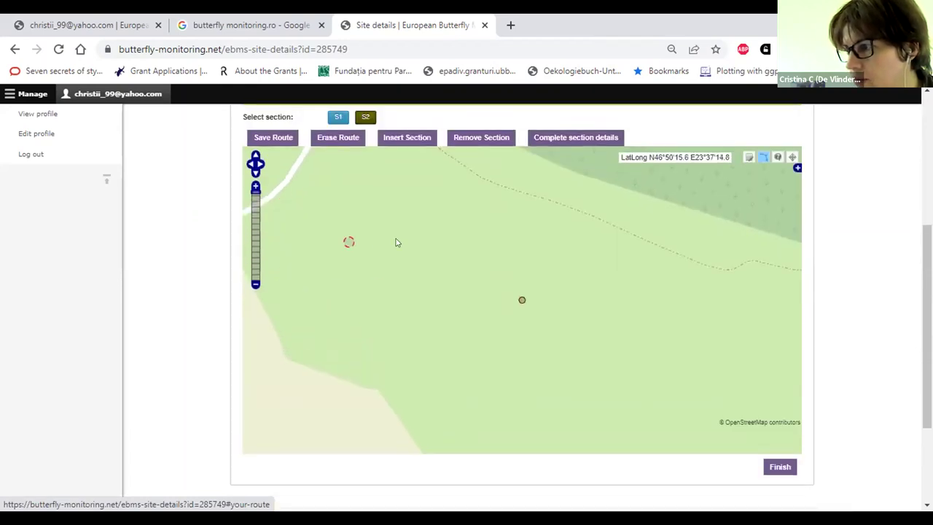
click(797, 169)
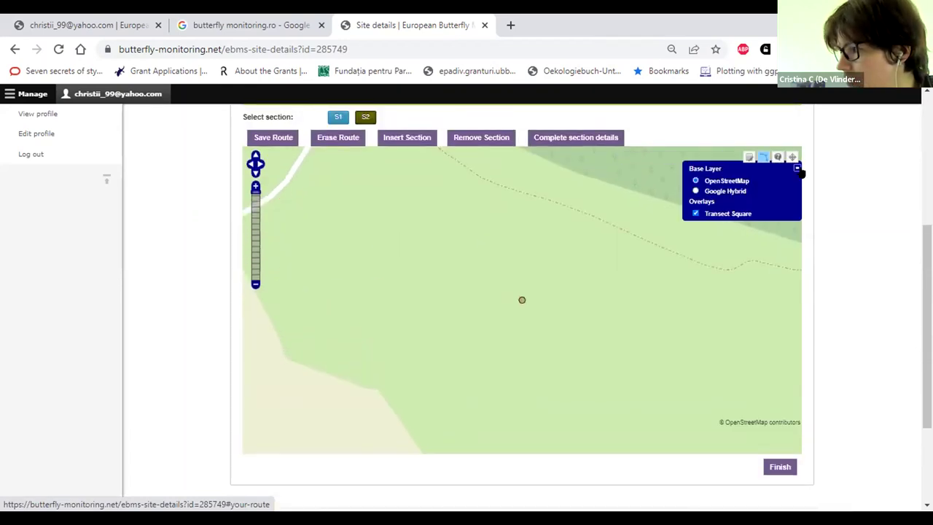
click(722, 192)
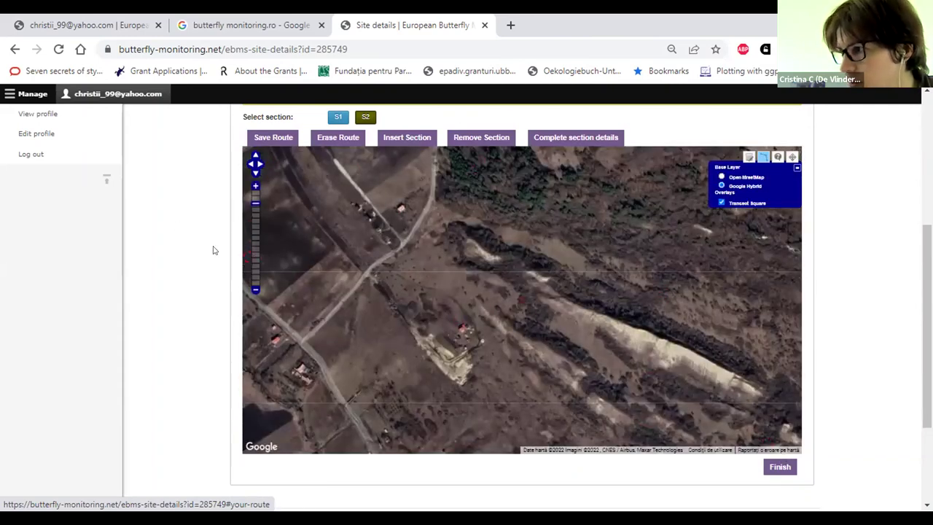
Step: Select section S1 and draw its route about 112 m long, from the road junction southeast across the open ground
scroll(215, 251, up, 1)
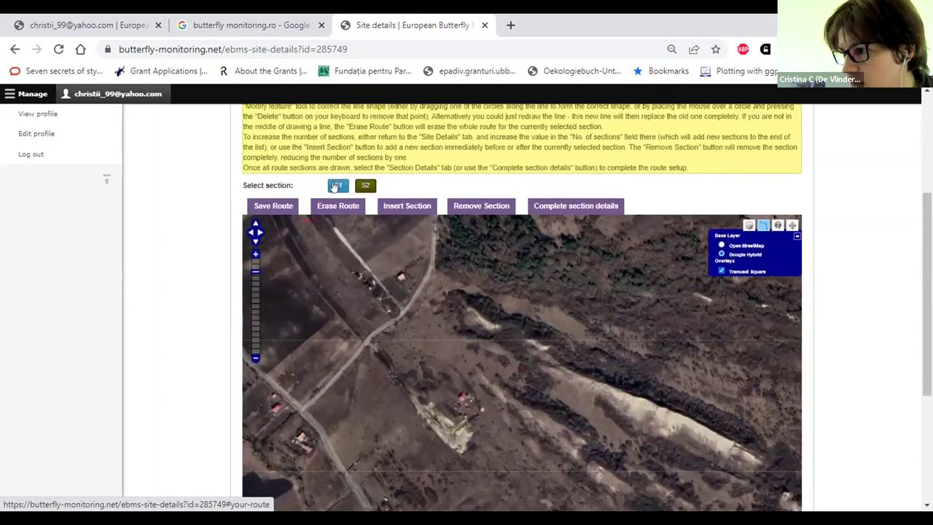
click(365, 185)
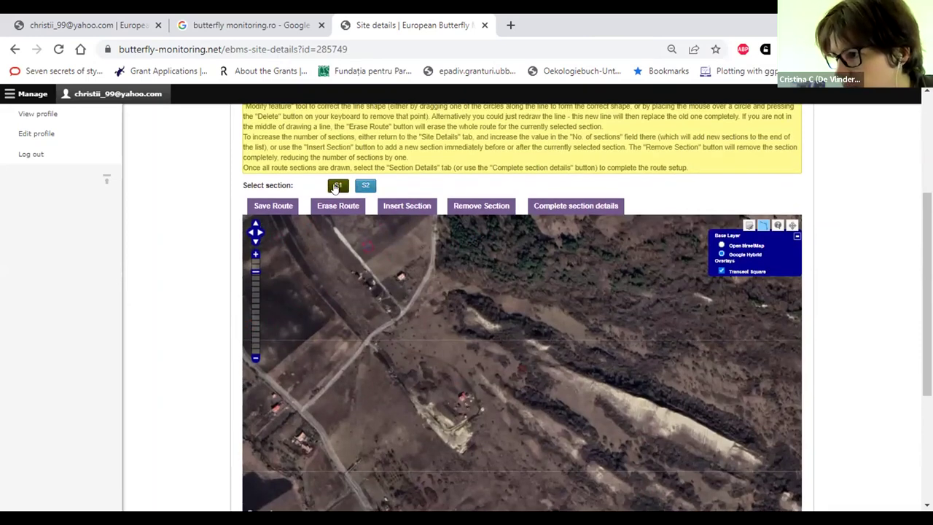
scroll(290, 241, up, 2)
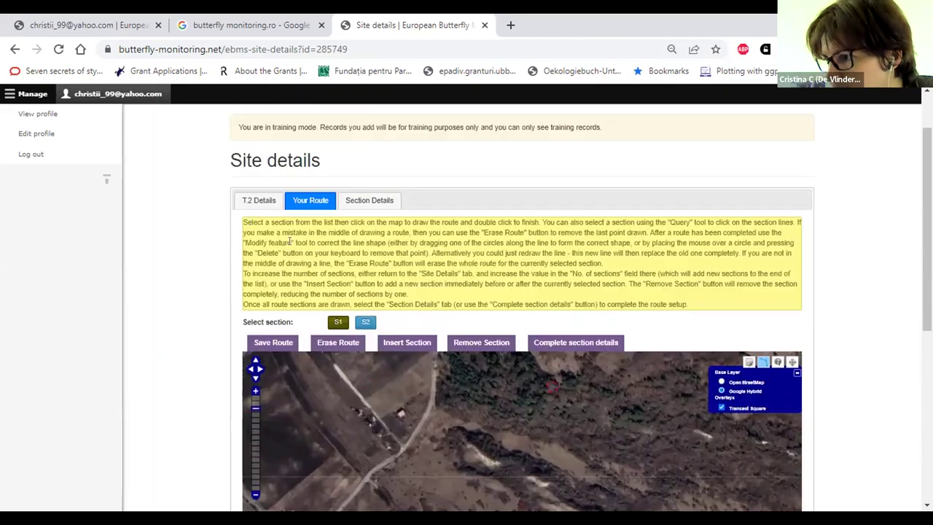
scroll(212, 299, down, 2)
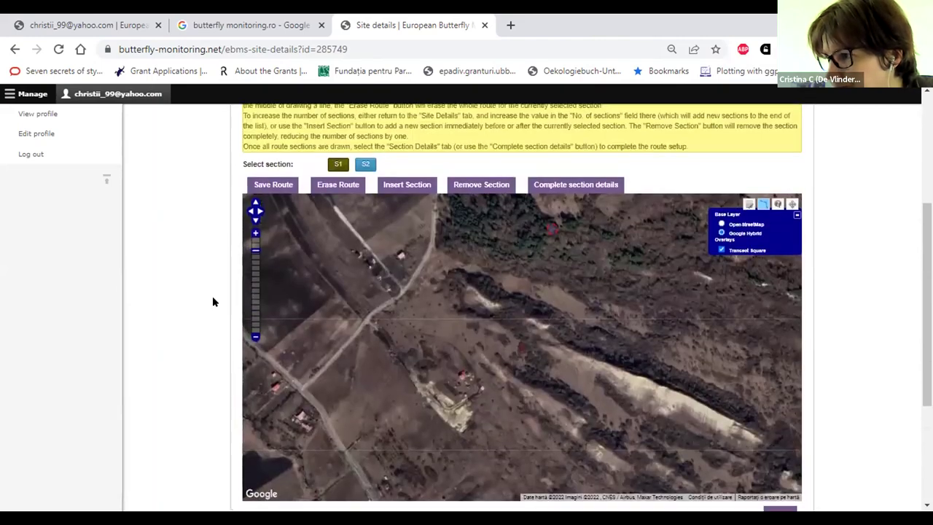
scroll(212, 299, up, 2)
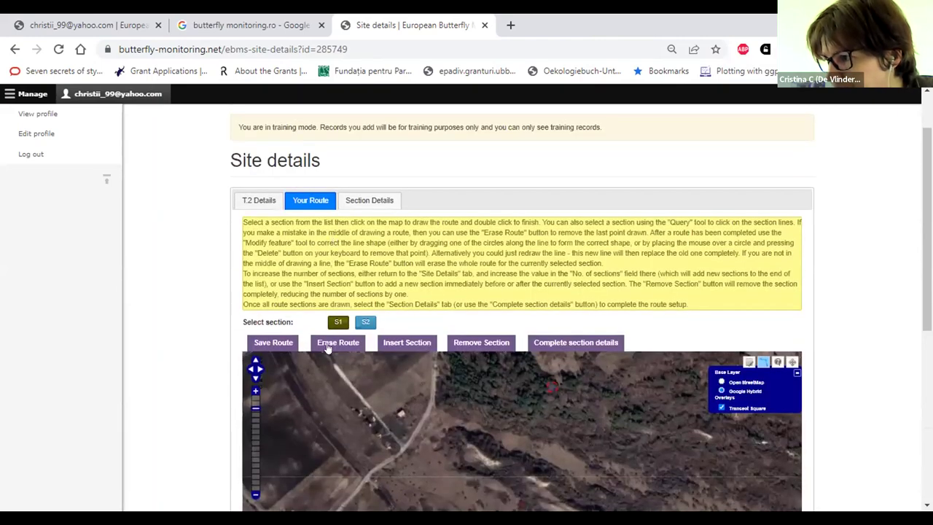
scroll(209, 302, down, 1)
scroll(209, 303, down, 2)
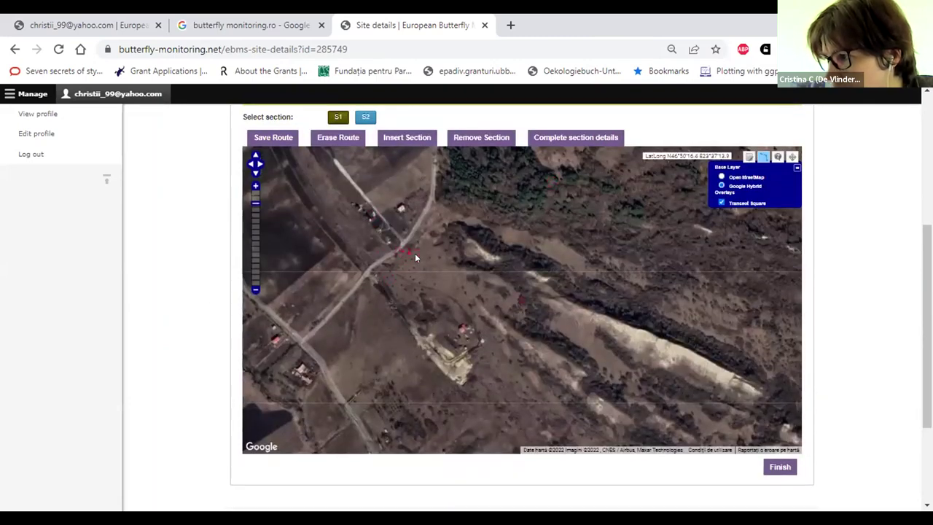
double_click(462, 270)
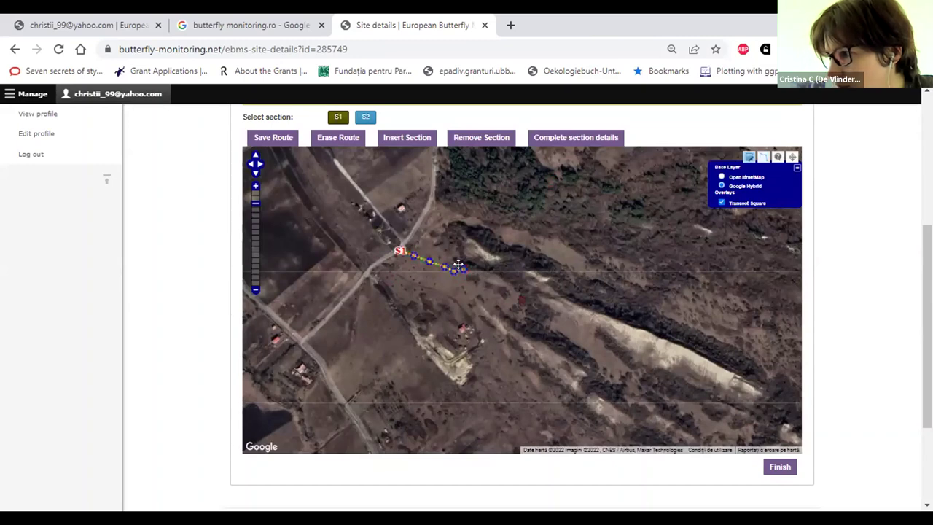
Step: Try to switch to section S2, keep the unsaved changes instead of discarding them, and save the S1 route
click(365, 117)
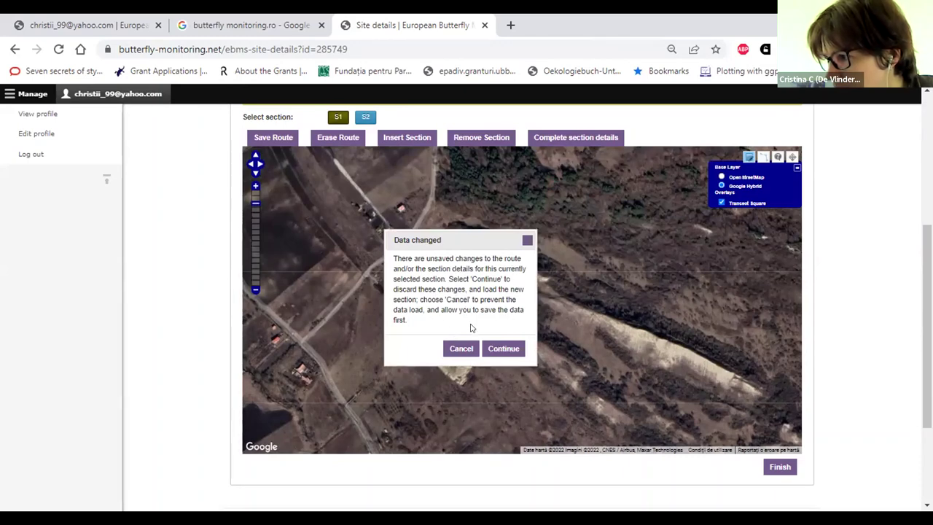
click(446, 349)
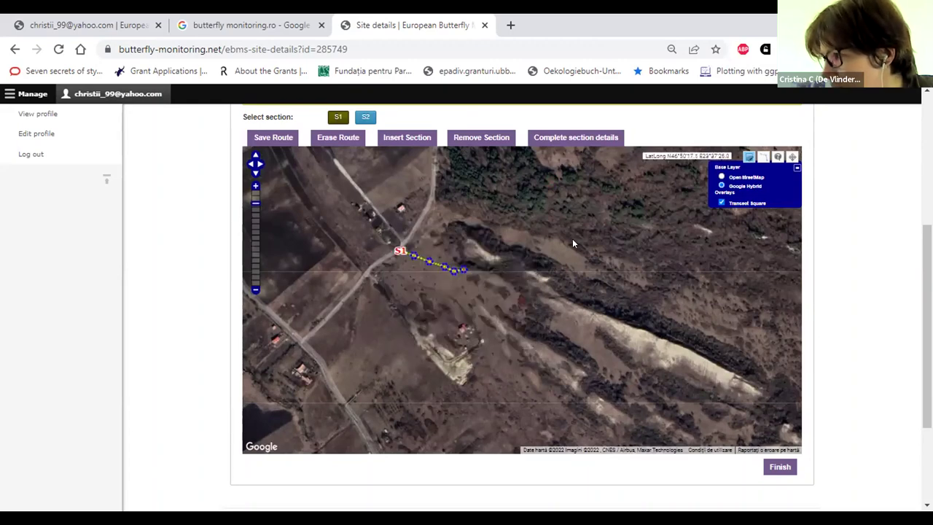
scroll(219, 323, down, 3)
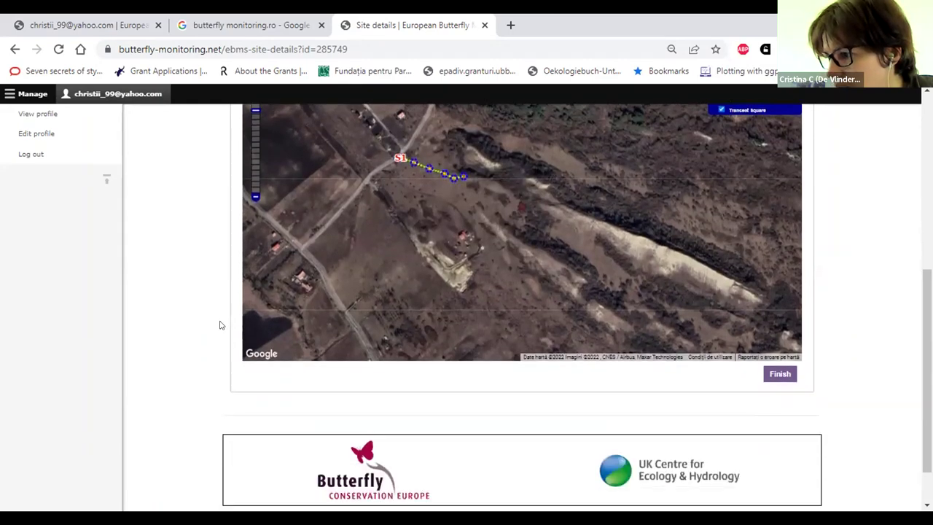
scroll(221, 325, up, 4)
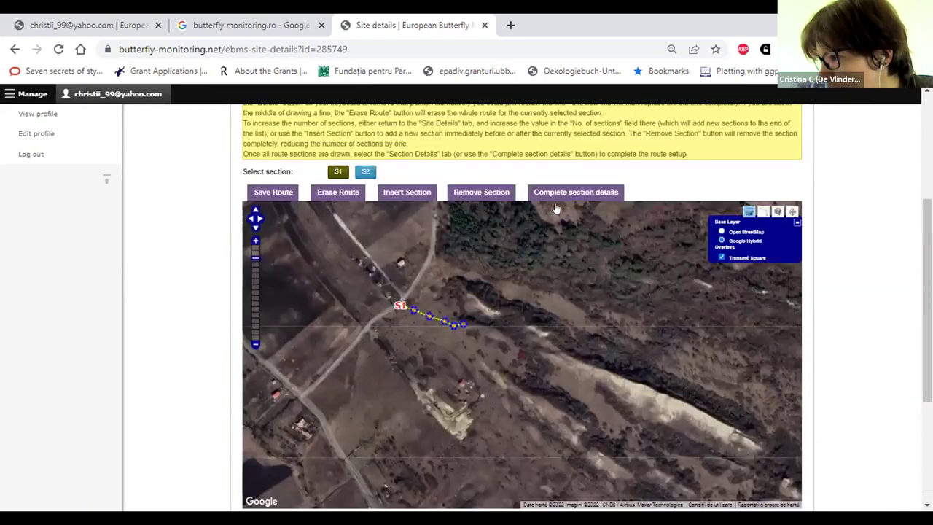
scroll(233, 195, down, 1)
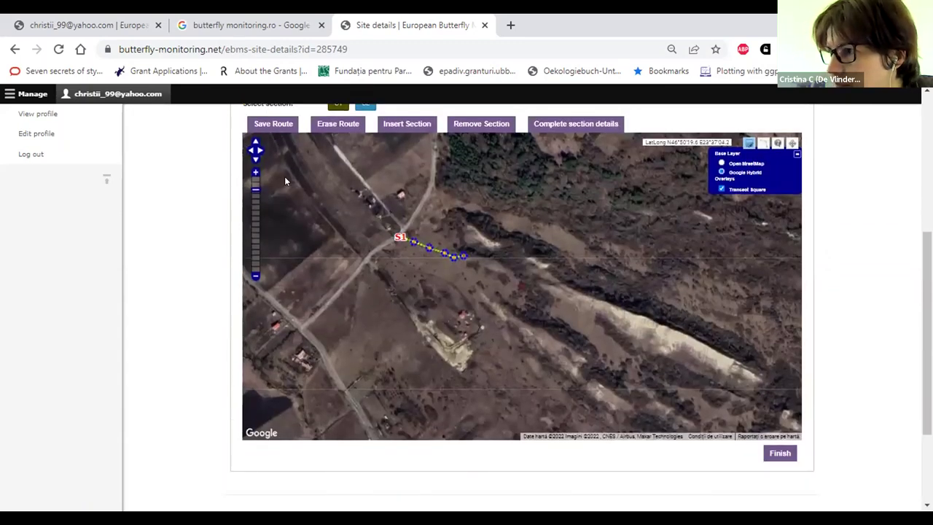
click(276, 123)
click(508, 319)
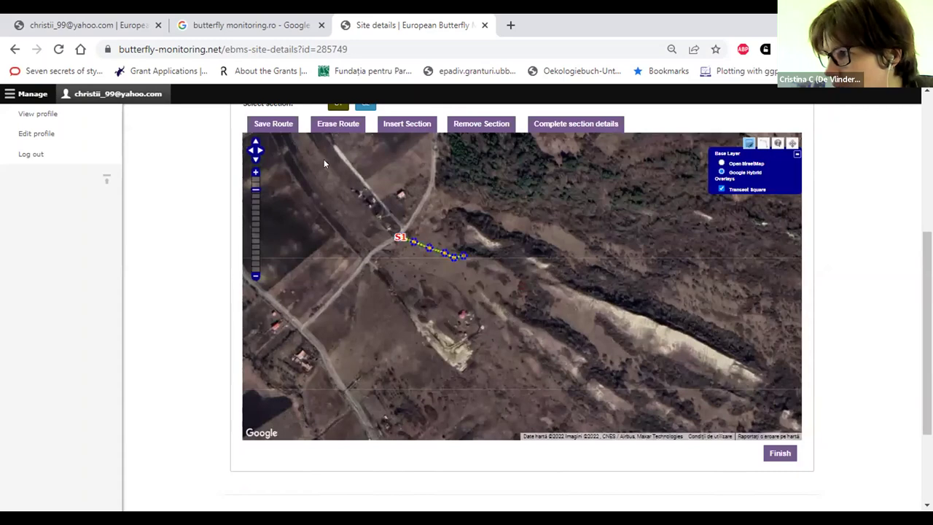
scroll(160, 184, up, 1)
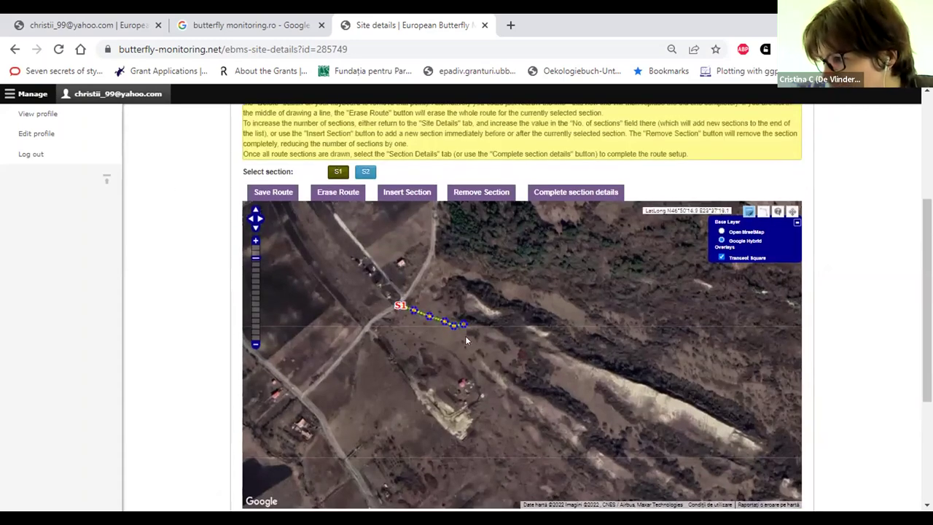
Step: Select section S2, draw its route about 161 m long from the end of S1, curving southward, and save it
click(366, 172)
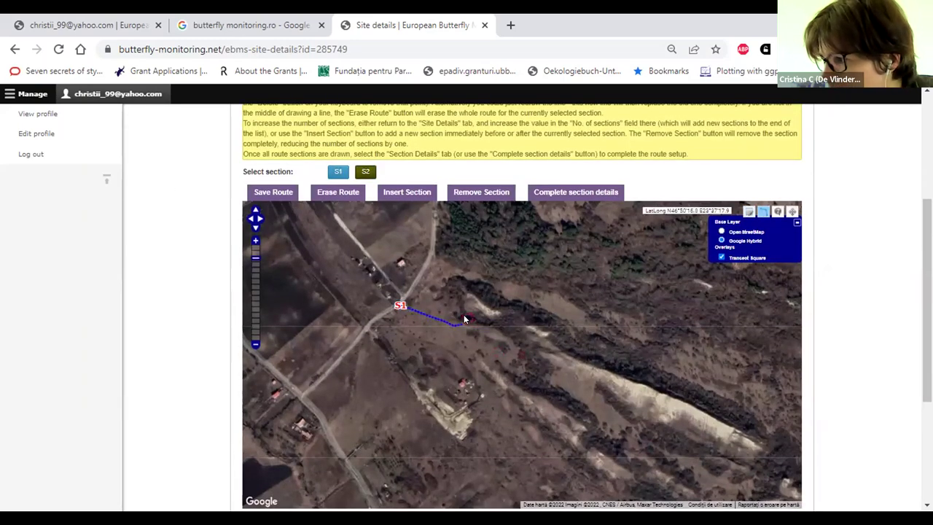
double_click(503, 369)
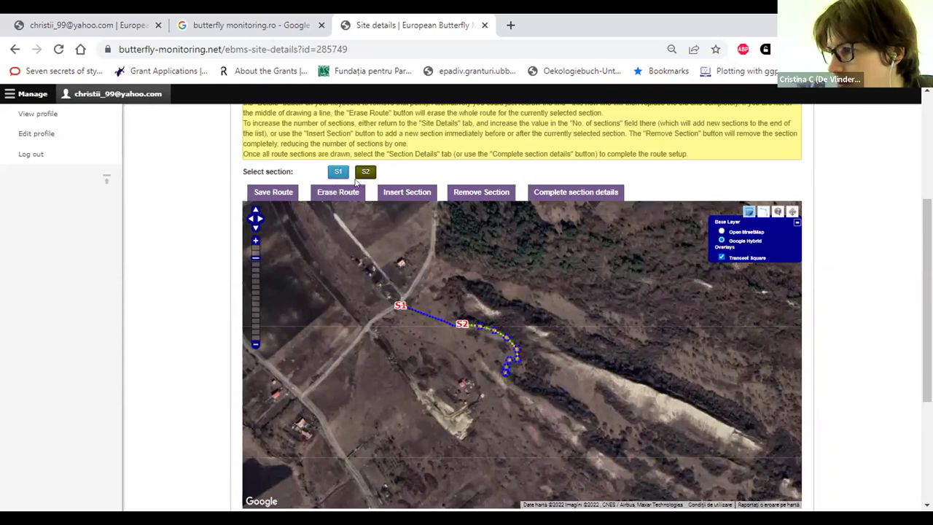
click(286, 196)
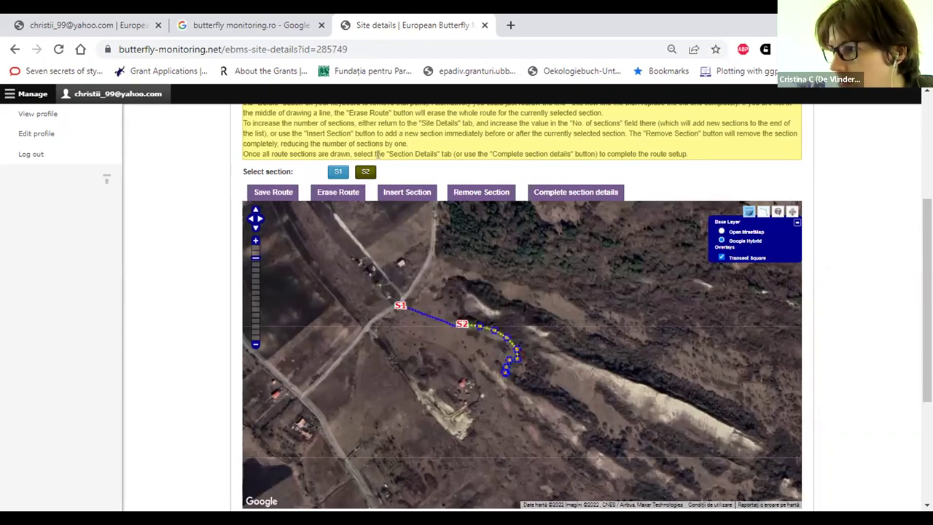
Step: Open the section details and check the section length of S2
click(563, 194)
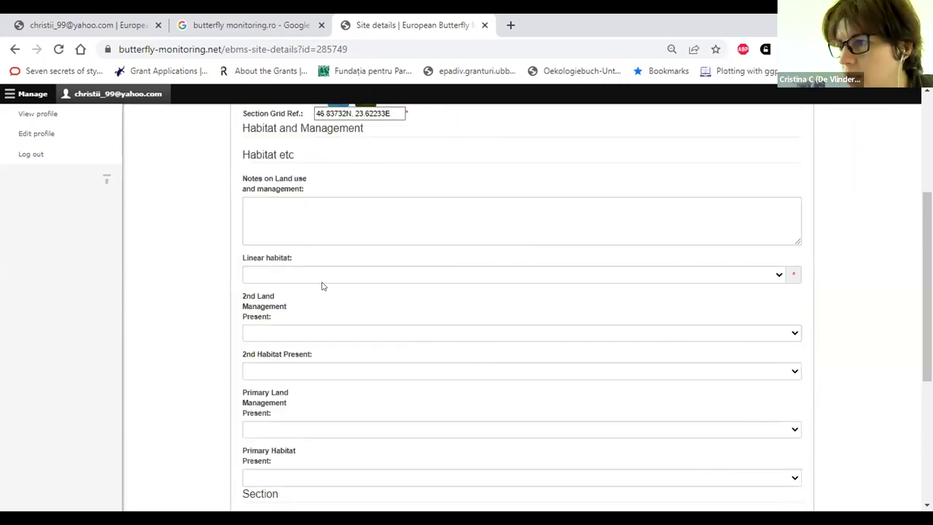
scroll(323, 285, down, 3)
scroll(322, 379, up, 3)
scroll(352, 289, down, 3)
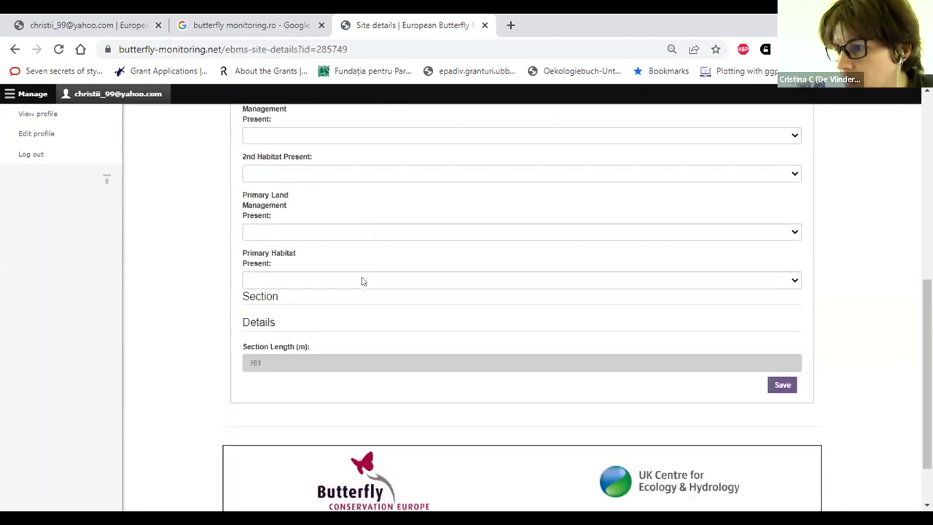
scroll(363, 282, down, 1)
drag(247, 291, 266, 288)
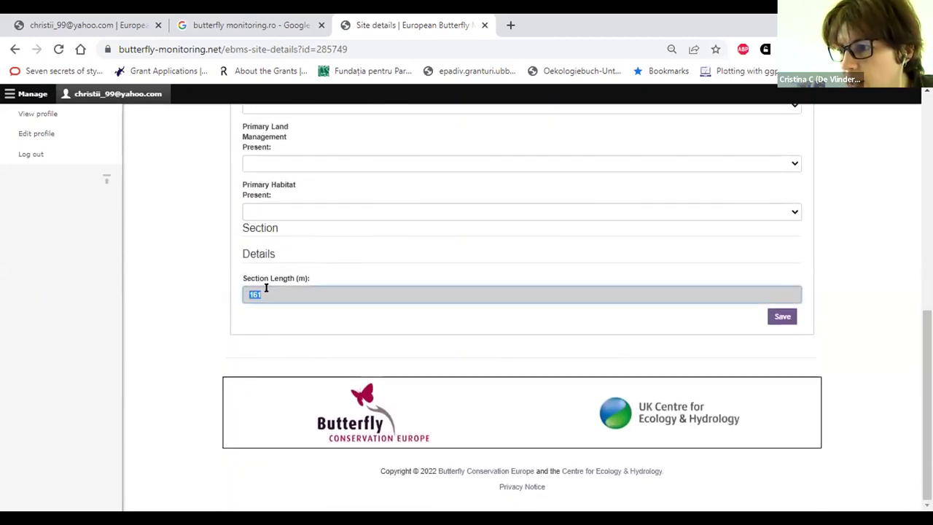
Step: Check the section length of S1 in its section details
scroll(269, 295, up, 5)
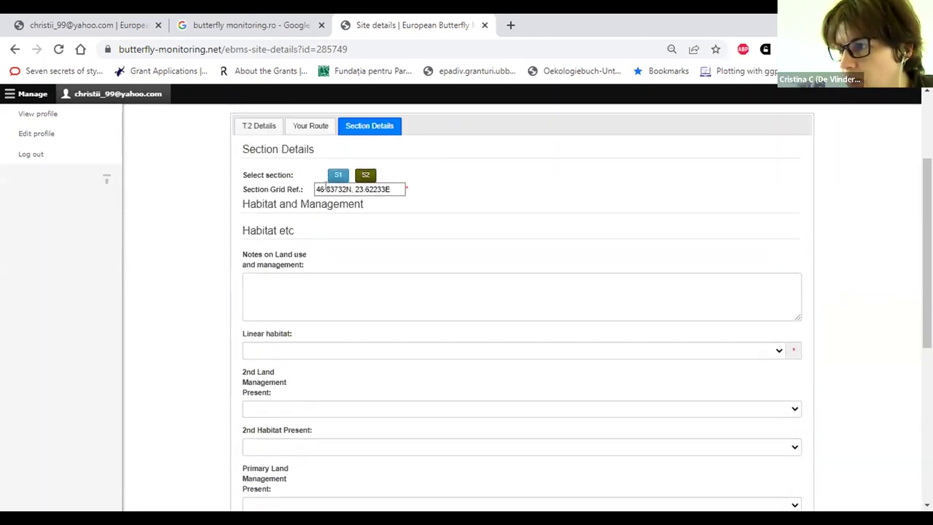
click(337, 174)
scroll(197, 358, down, 5)
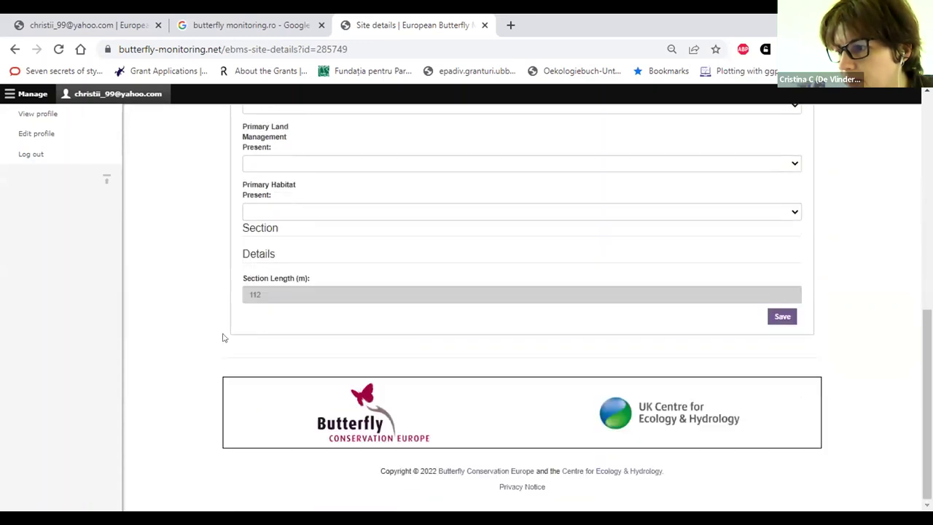
double_click(255, 295)
Step: Return to the section details of S2, review its section length, and save the section
scroll(349, 218, up, 4)
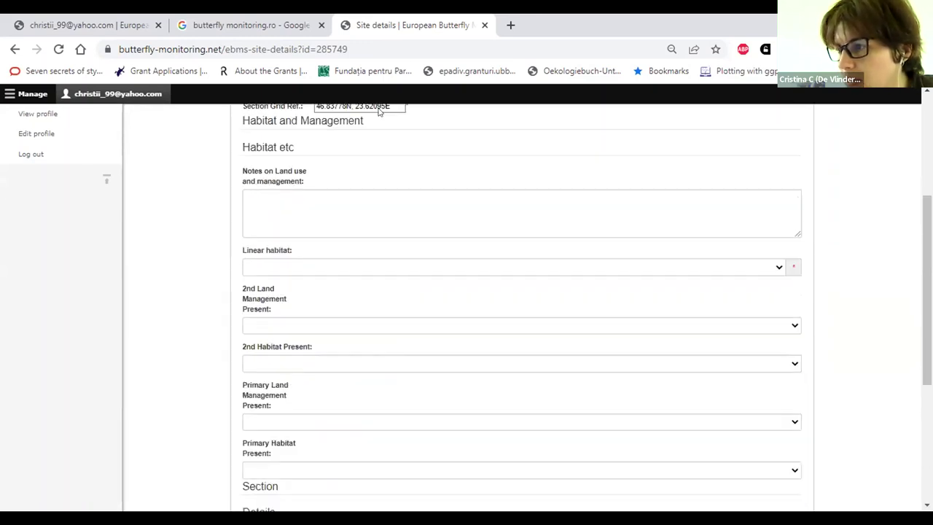
scroll(362, 139, up, 1)
click(365, 175)
scroll(198, 383, down, 4)
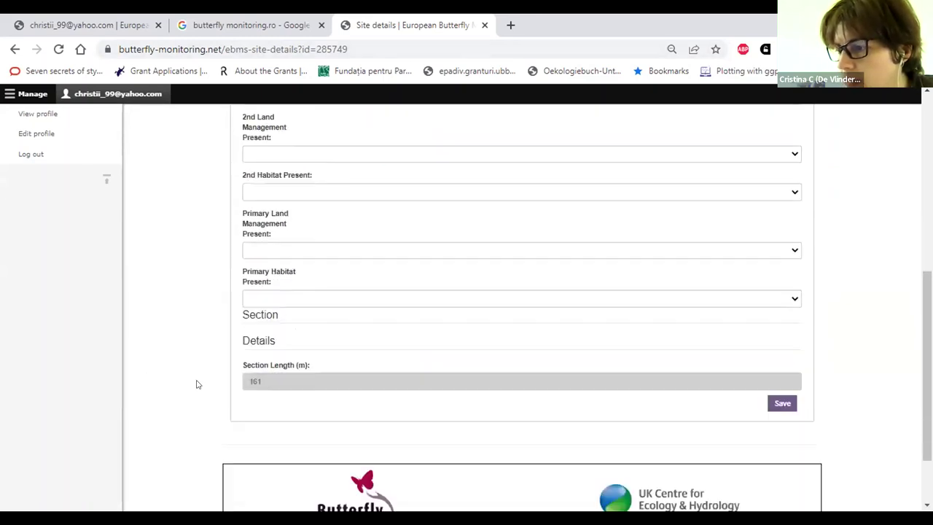
drag(283, 368, 239, 361)
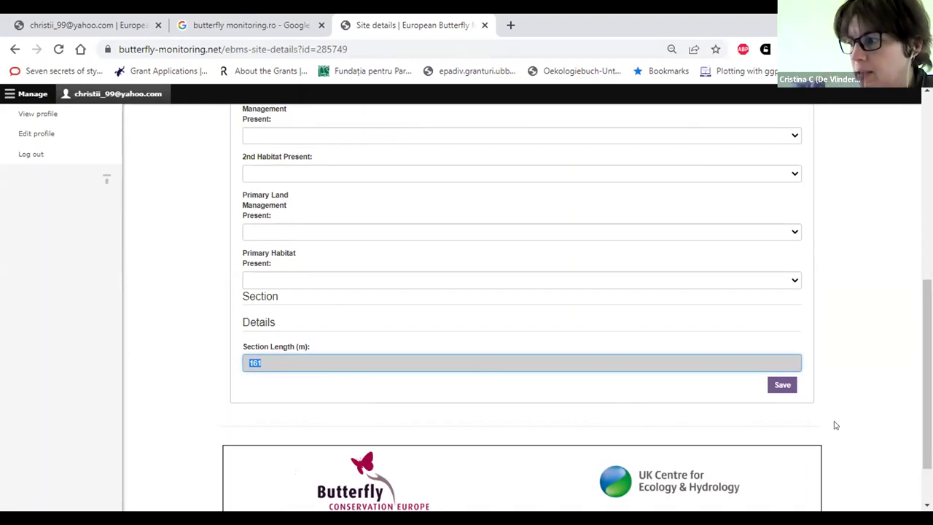
click(781, 386)
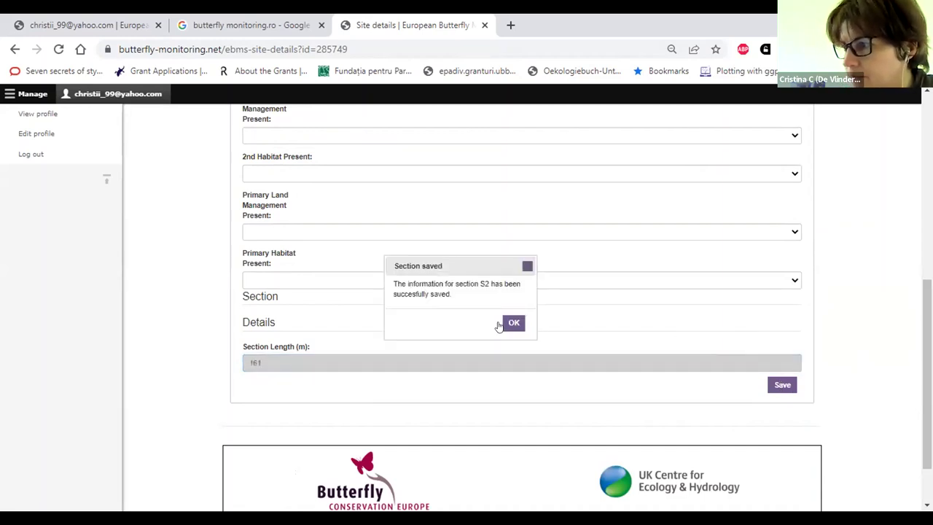
click(512, 323)
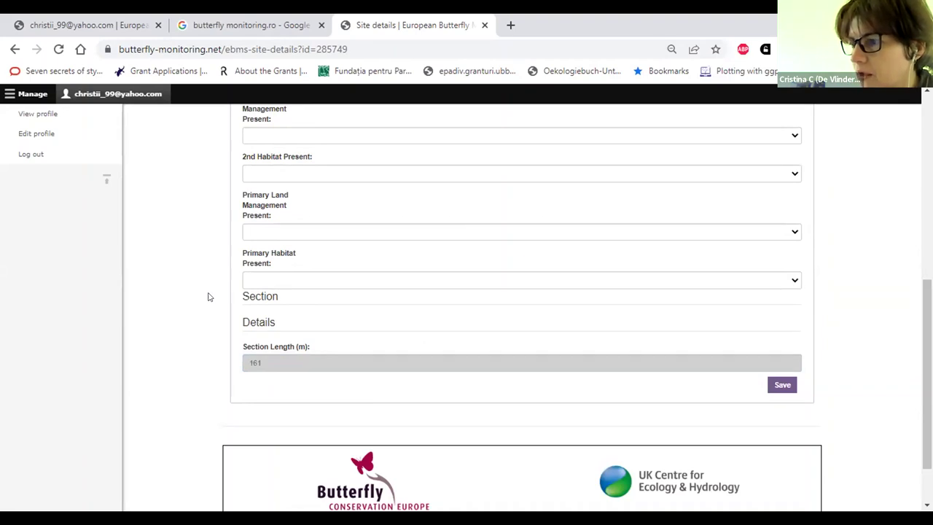
Step: Go to the list of own transect sites and review the listed sites and download options
scroll(838, 408, up, 6)
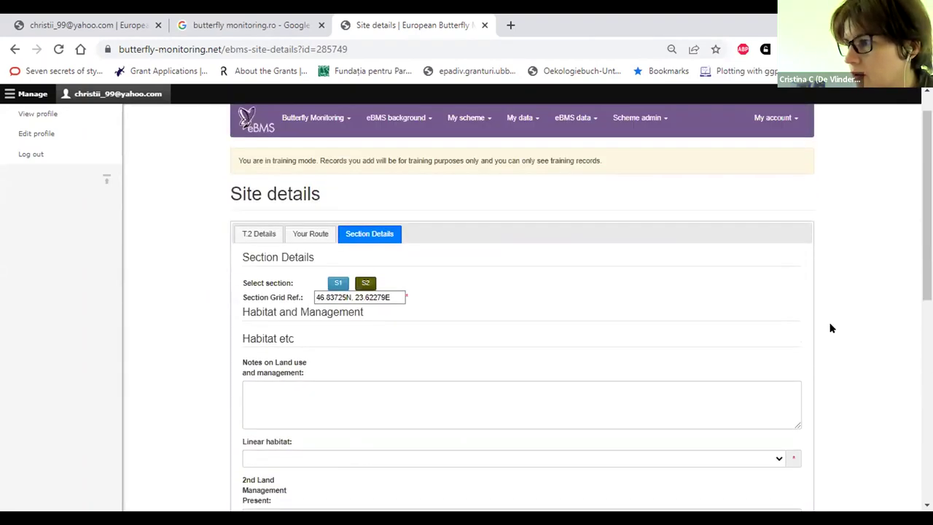
click(544, 141)
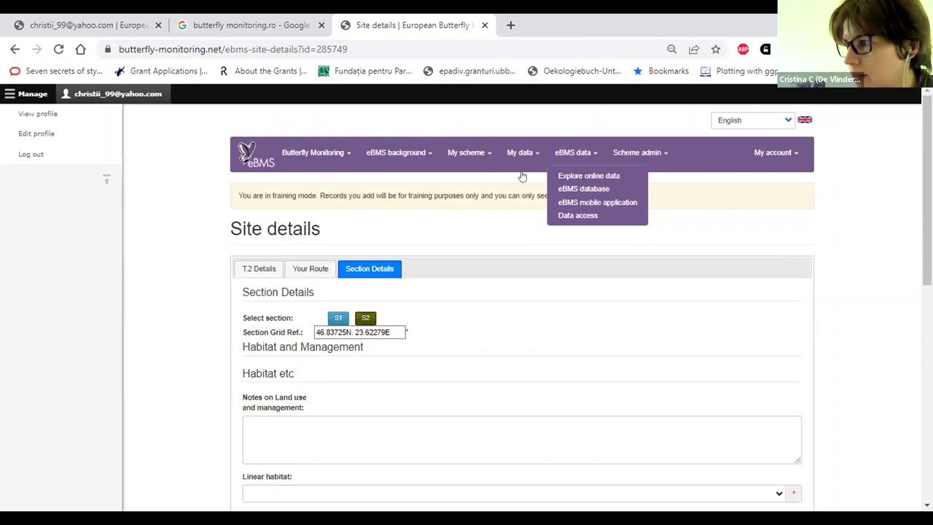
click(519, 152)
click(522, 177)
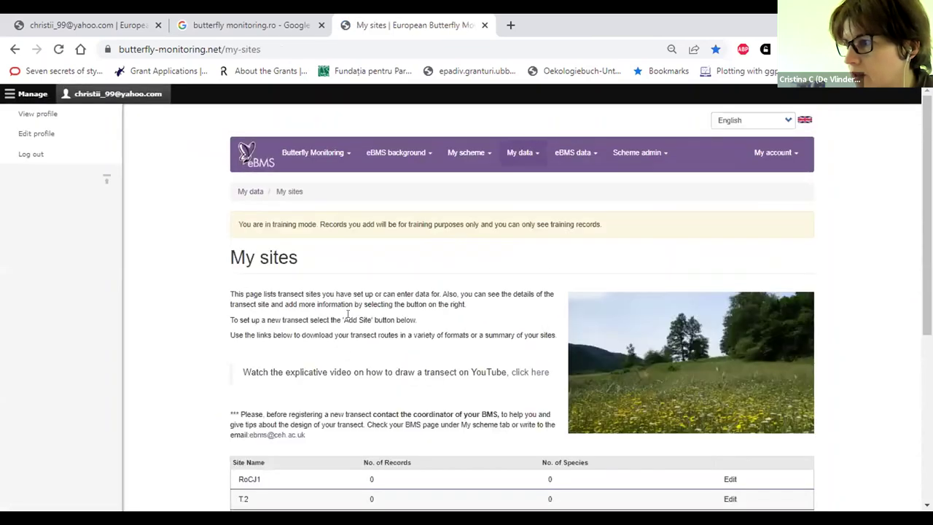
scroll(349, 317, down, 2)
scroll(350, 318, down, 1)
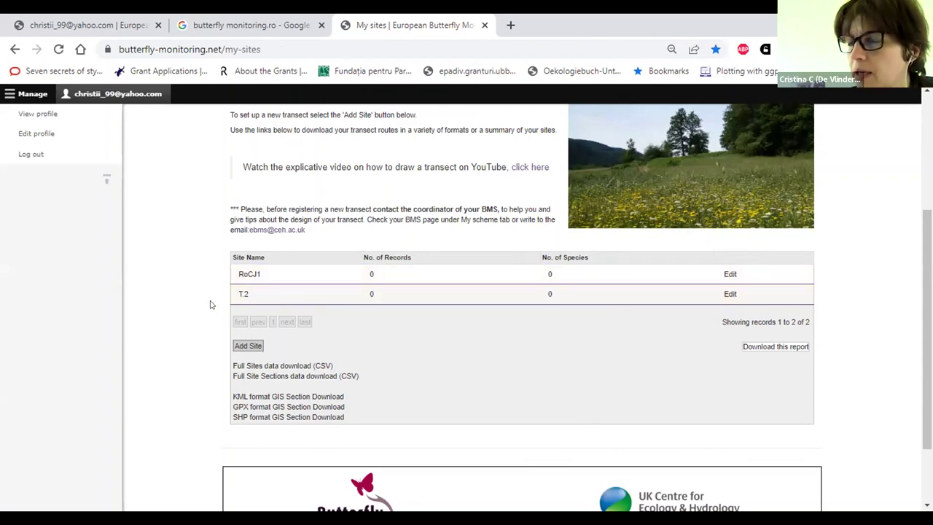
scroll(190, 303, up, 3)
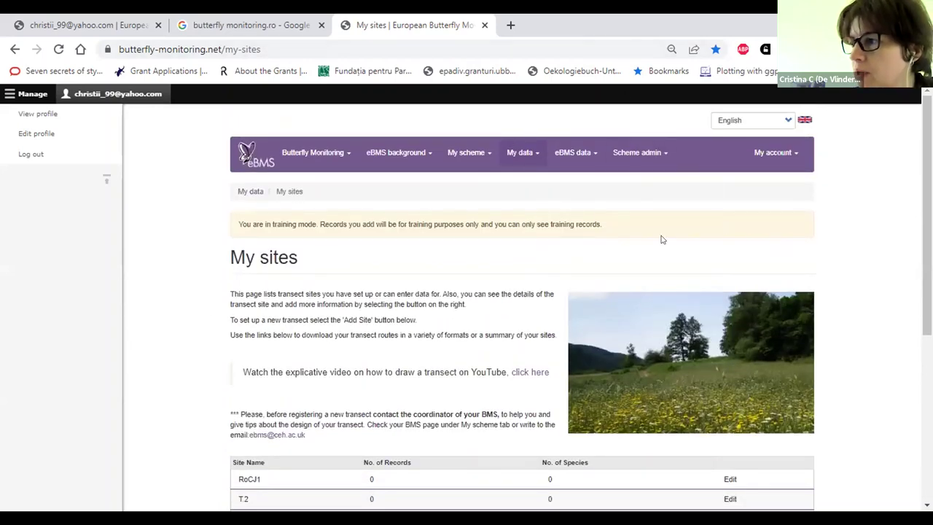
Step: Switch the website language from English to Romanian on the page of own transect sites
mouse_move(583, 161)
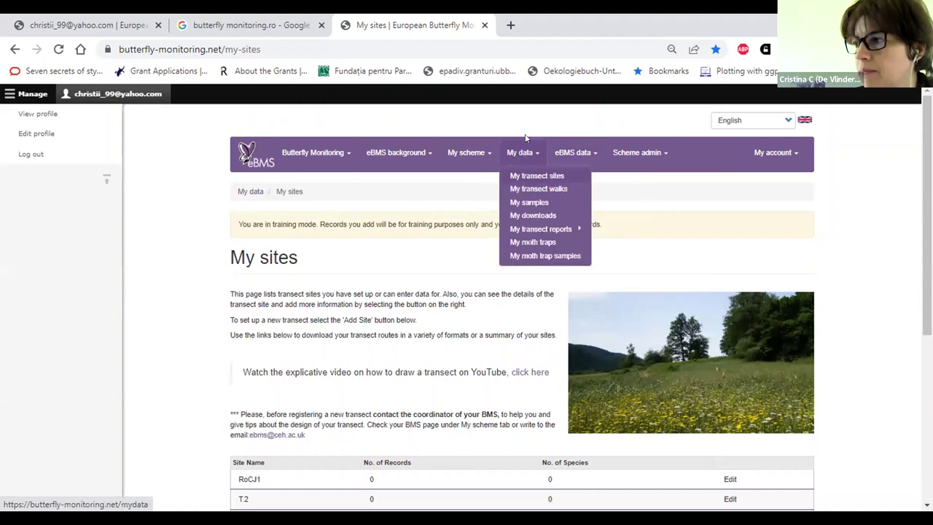
mouse_move(526, 166)
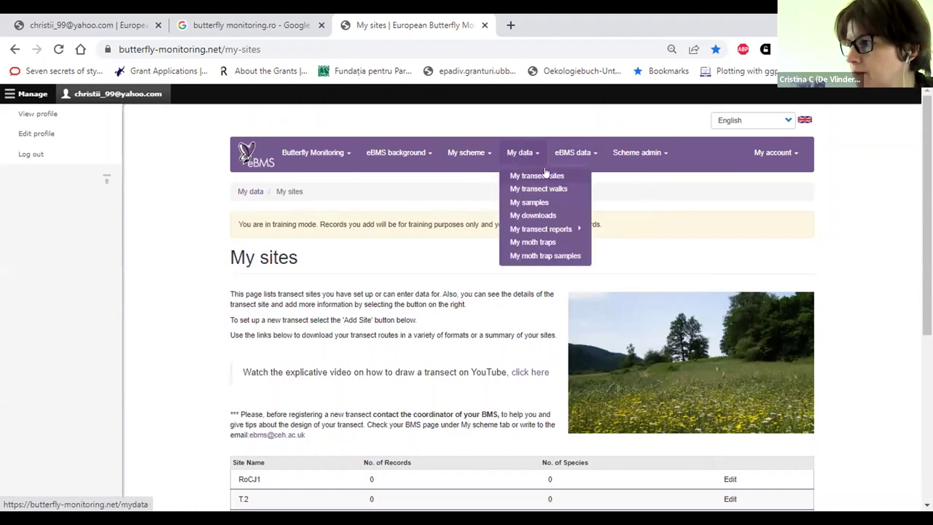
click(756, 123)
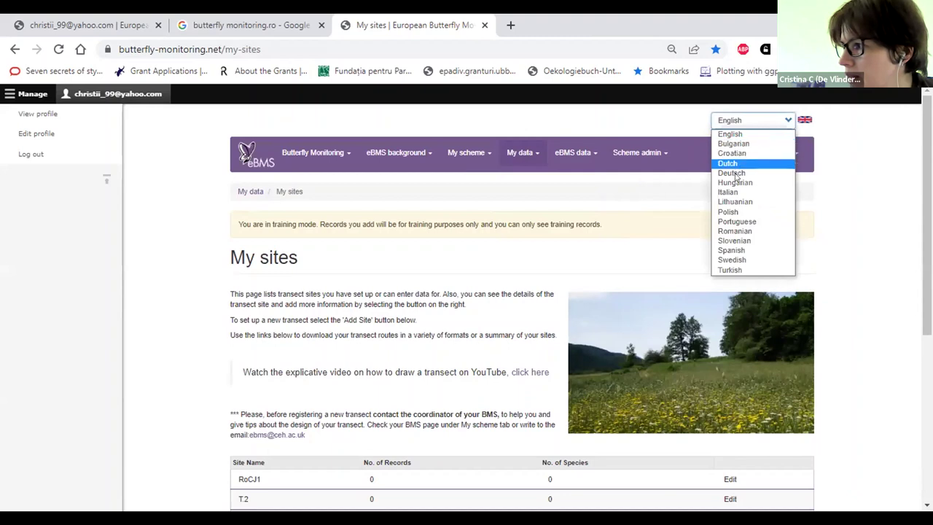
click(736, 230)
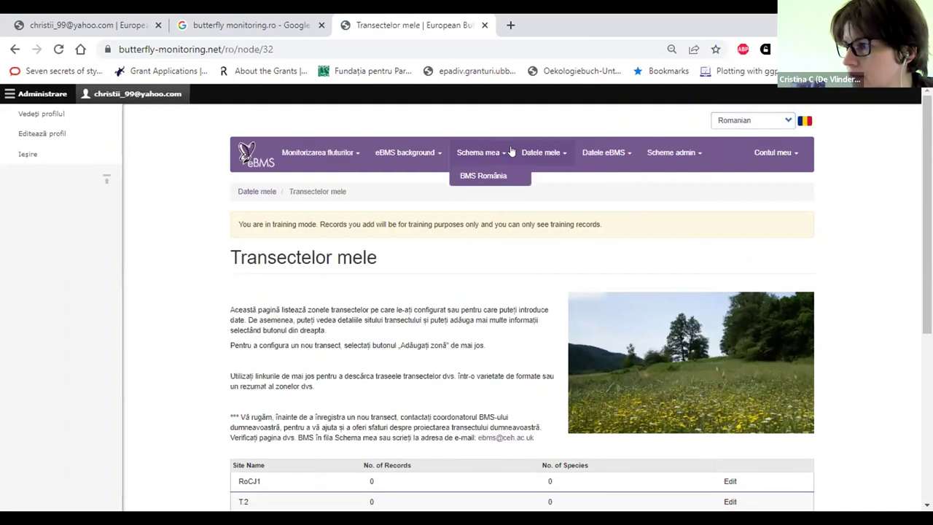
Step: Go to the own transect walks page (Traseele transectelor mele) and view its 2022 visit calendar
mouse_move(541, 153)
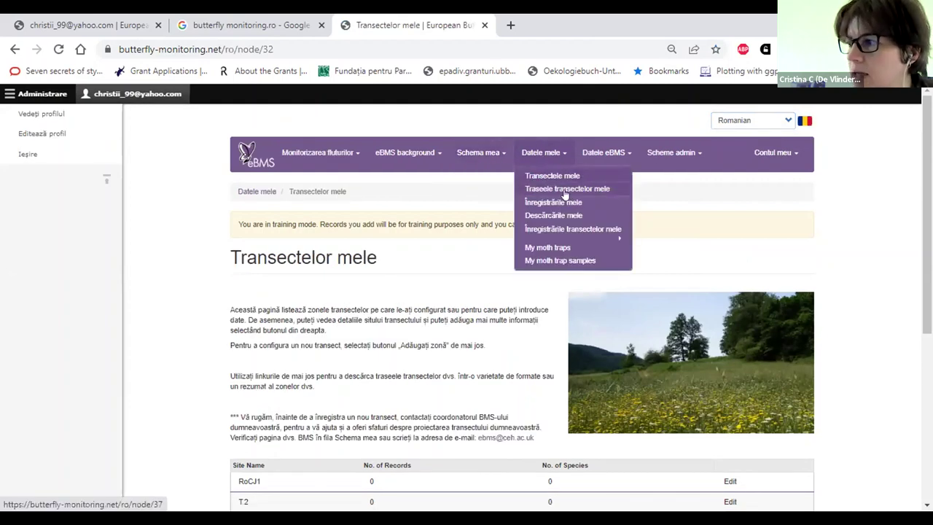
click(563, 195)
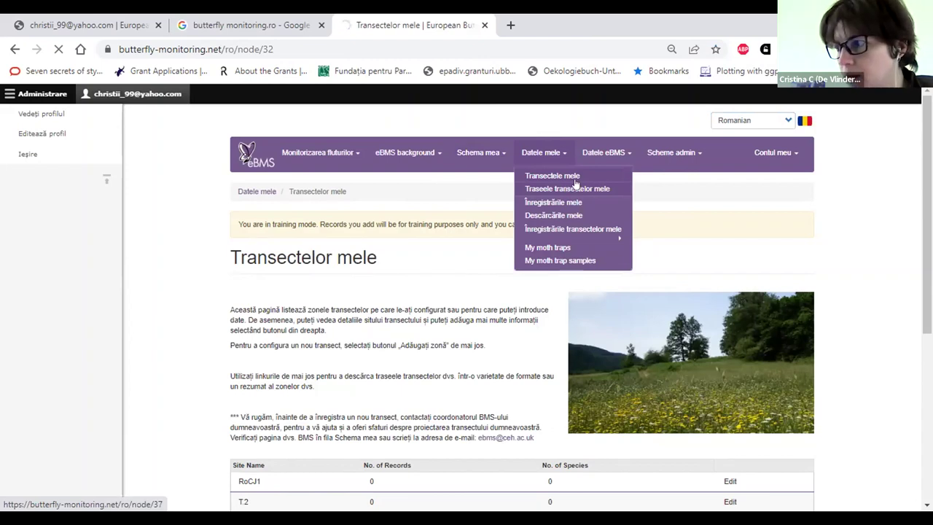
scroll(585, 262, down, 3)
scroll(585, 263, up, 3)
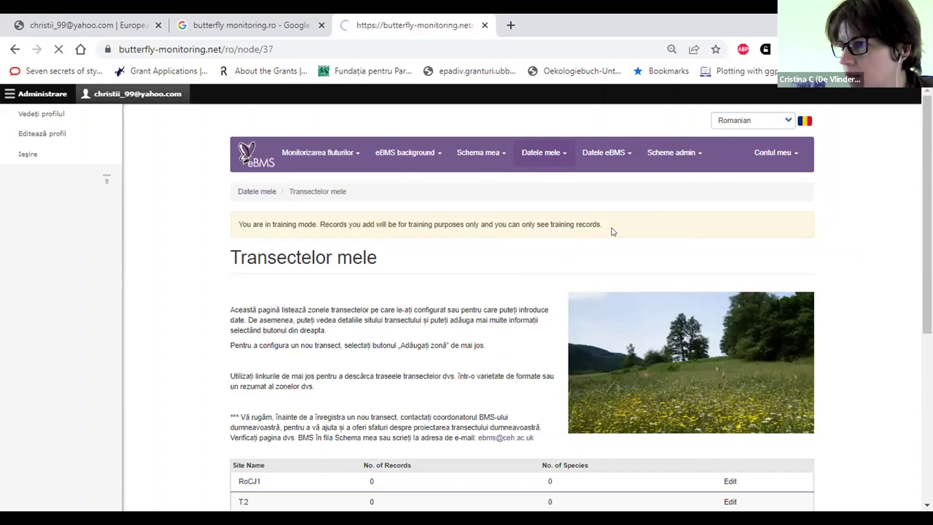
scroll(575, 208, down, 1)
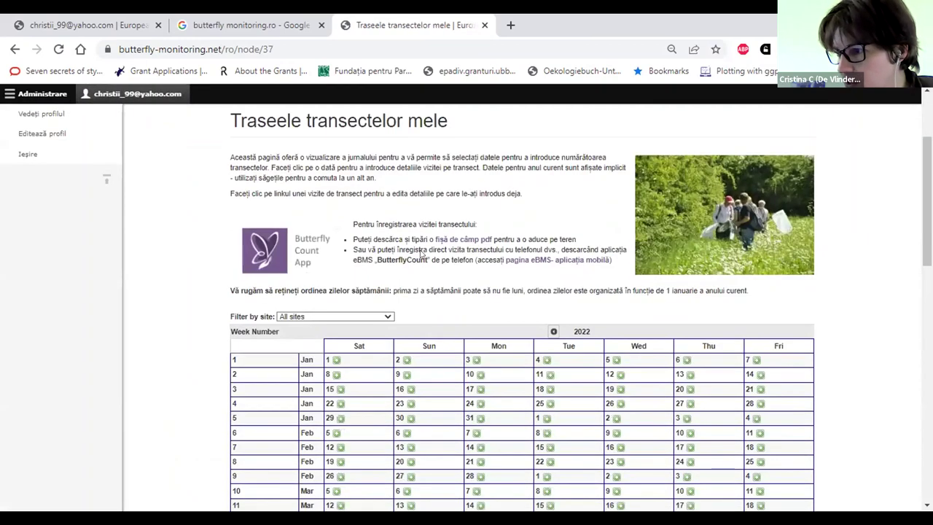
scroll(422, 254, down, 1)
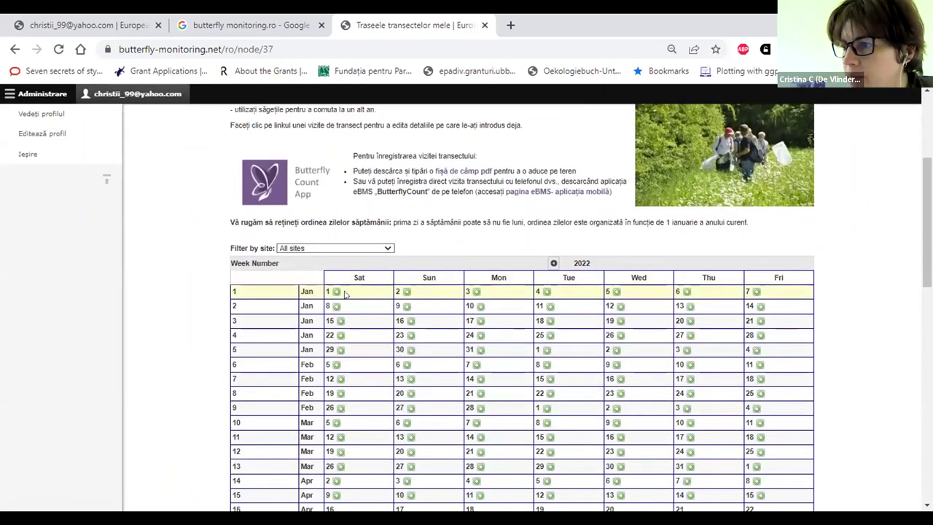